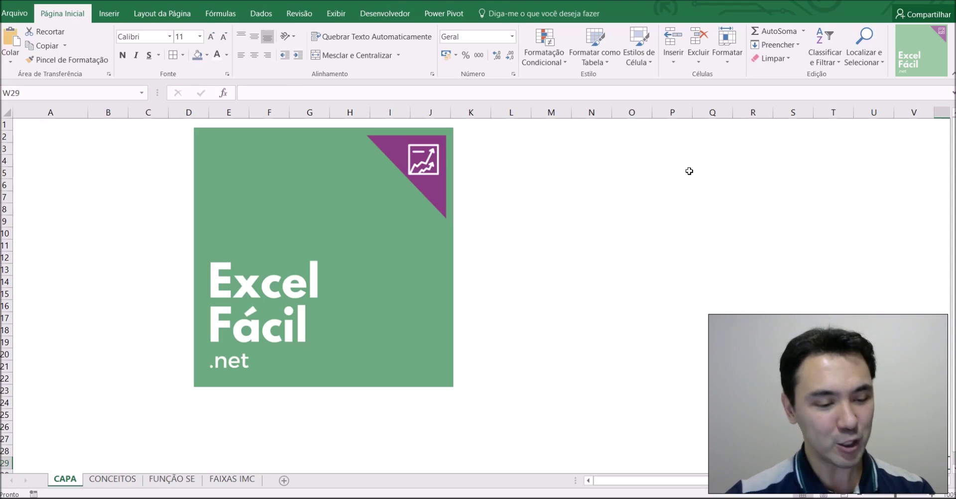
Review the CONCEITOS sheet, and on the FUNÇÃO SE sheet examine the student table and its design options
left_click(97, 479)
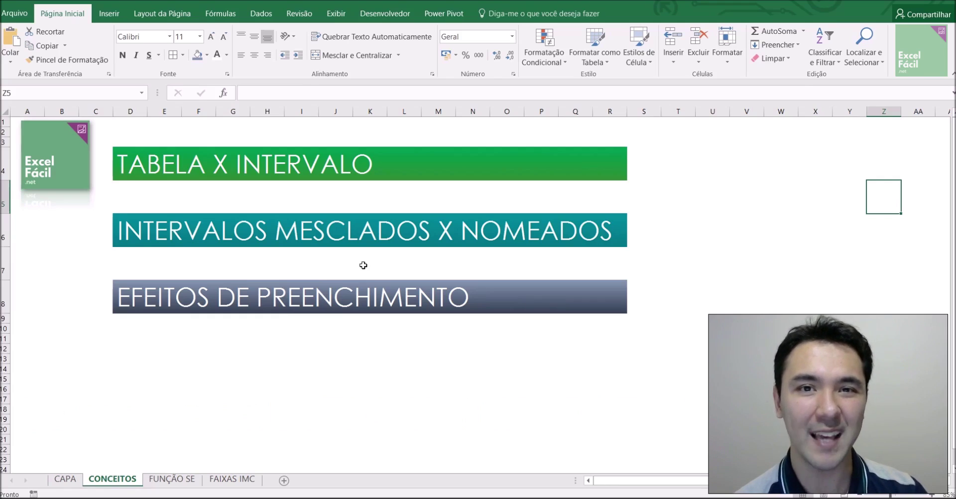
left_click(163, 478)
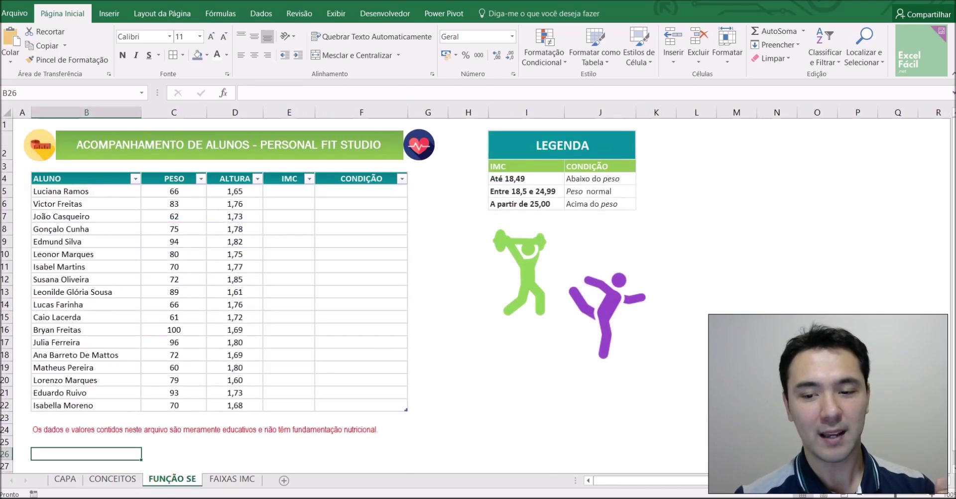
left_click(817, 355)
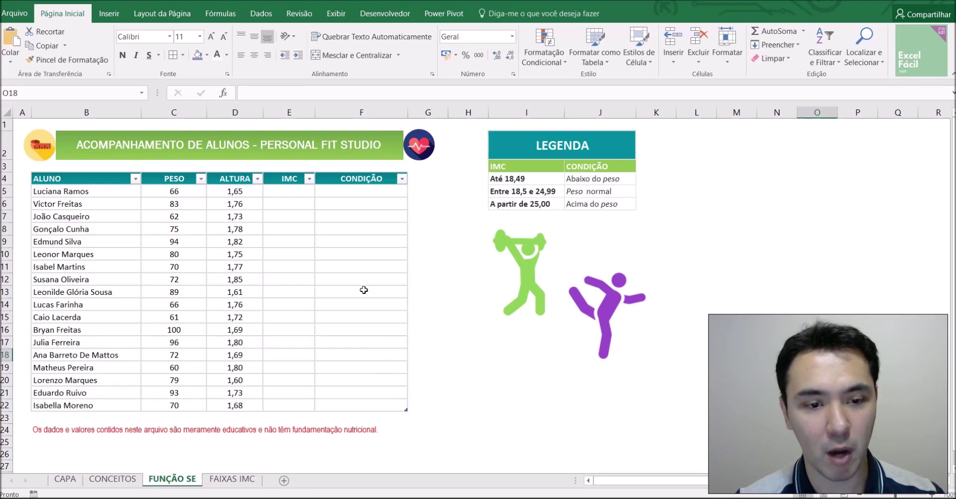
left_click(177, 229)
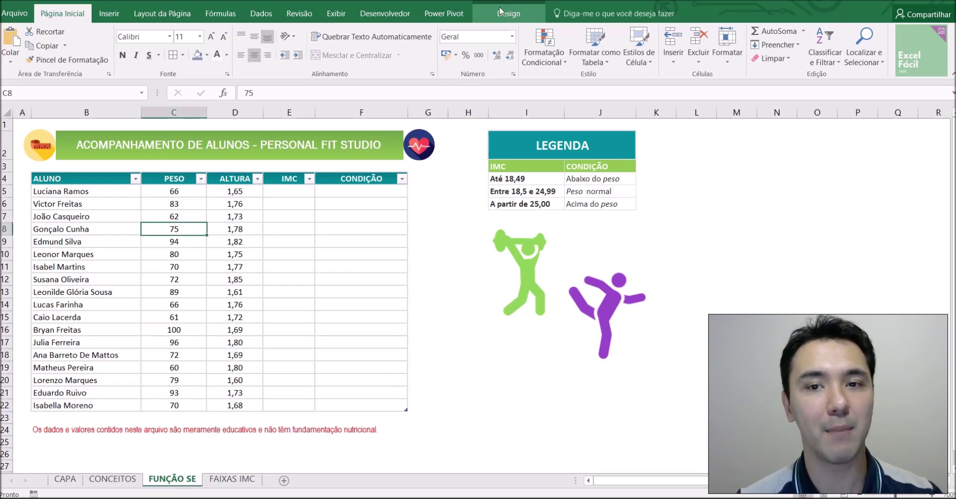
left_click(518, 11)
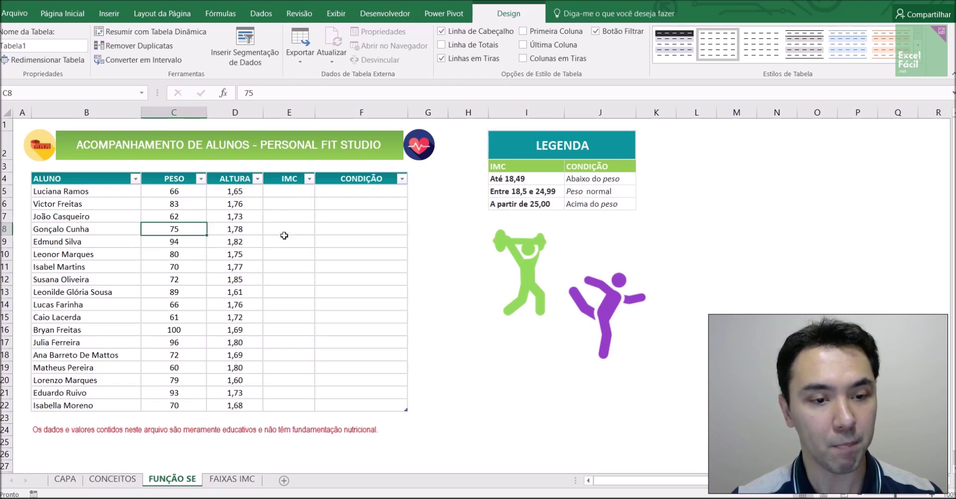
left_click(293, 189)
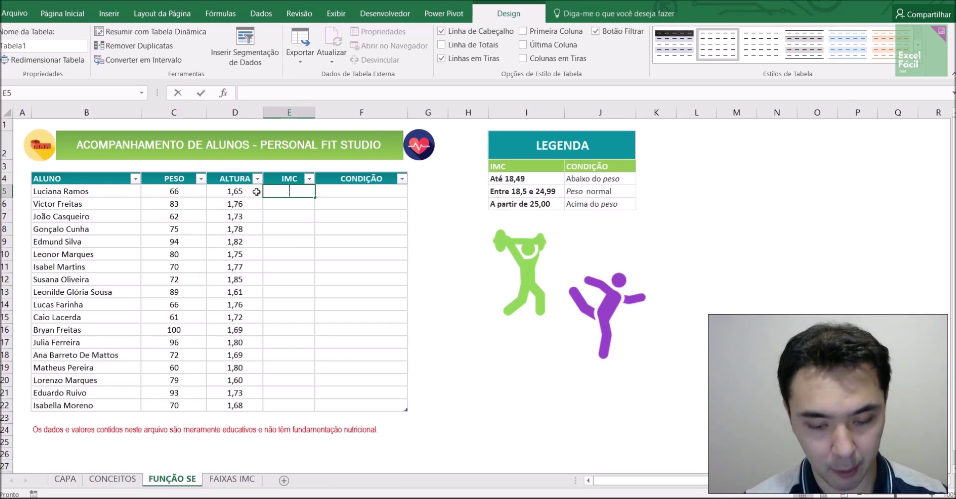
type("=")
key("Left")
key("Left")
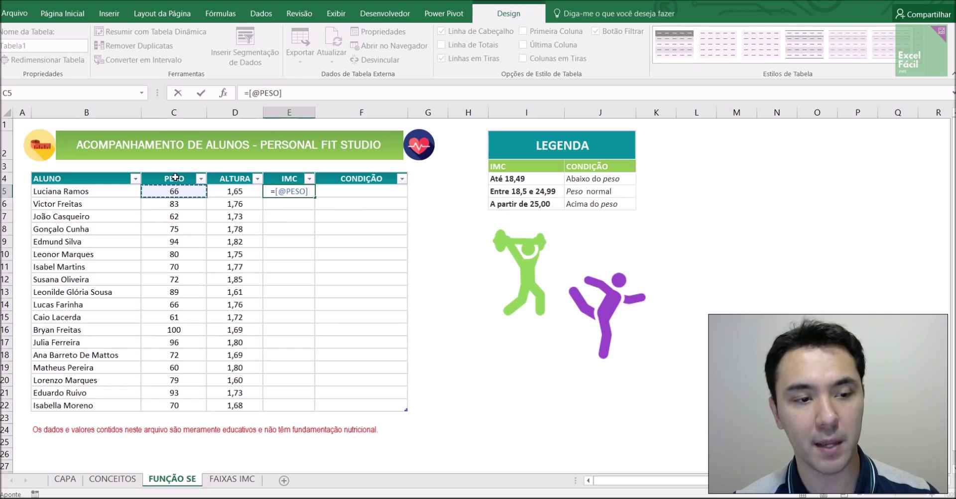
type("/")
left_click(241, 194)
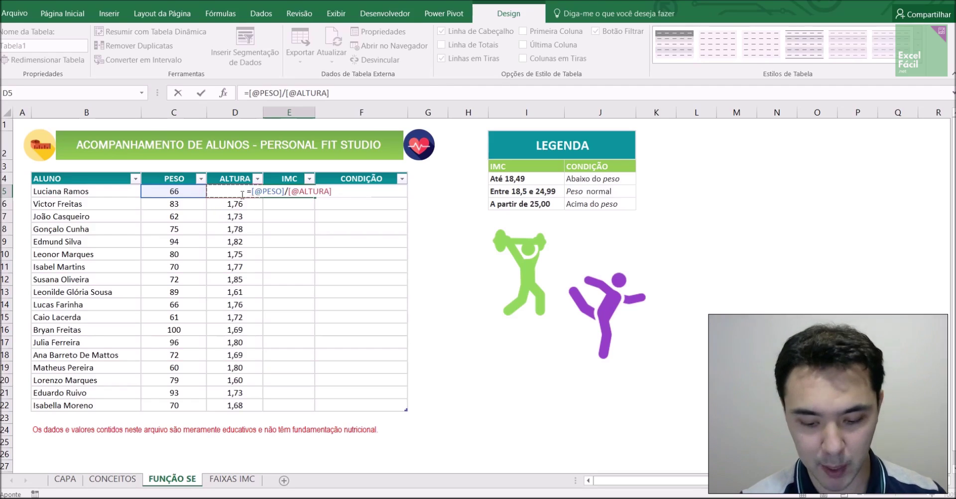
type("*")
left_click(242, 194)
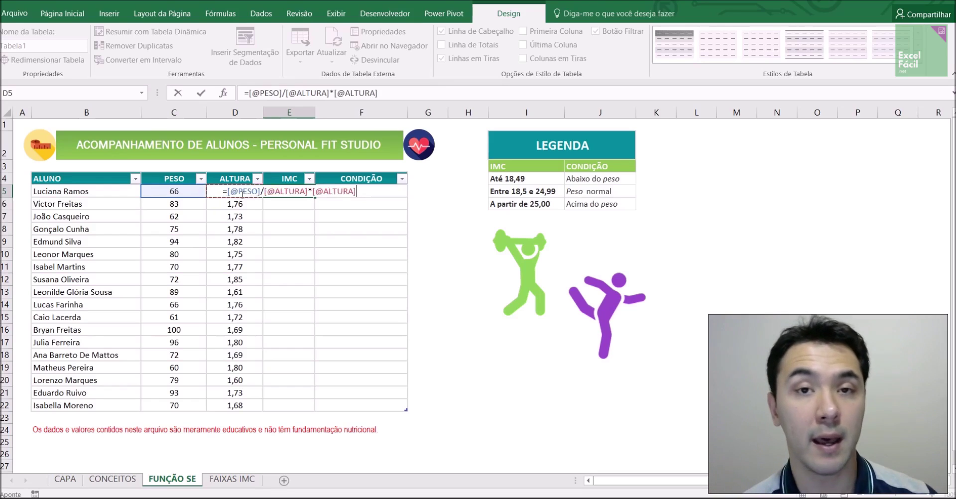
key("BackSpace")
key("BackSpace")
key("BackSpace")
key("BackSpace")
key("BackSpace")
key("BackSpace")
key("BackSpace")
key("BackSpace")
key("BackSpace")
key("BackSpace")
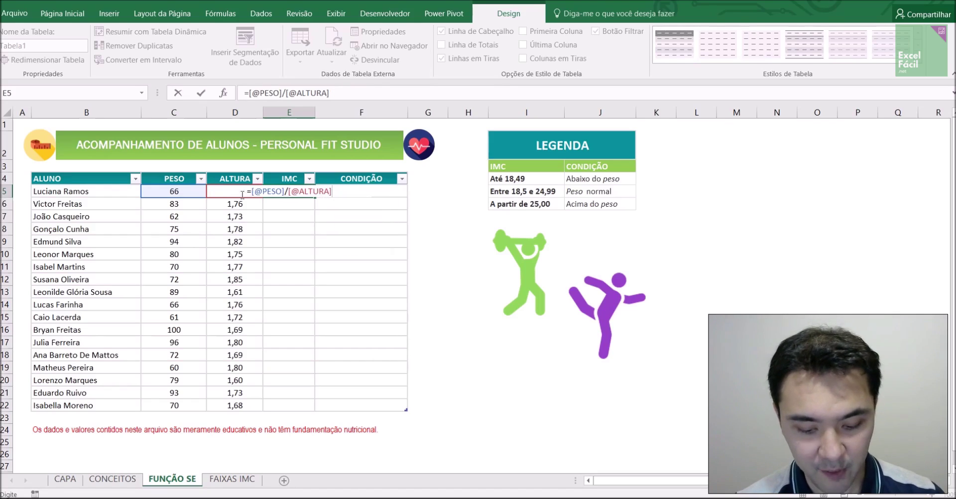
type("^")
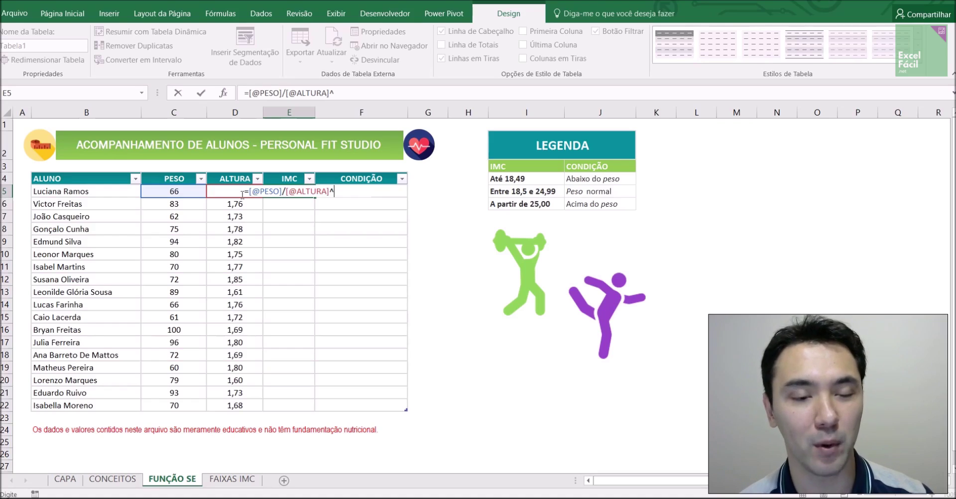
type("2")
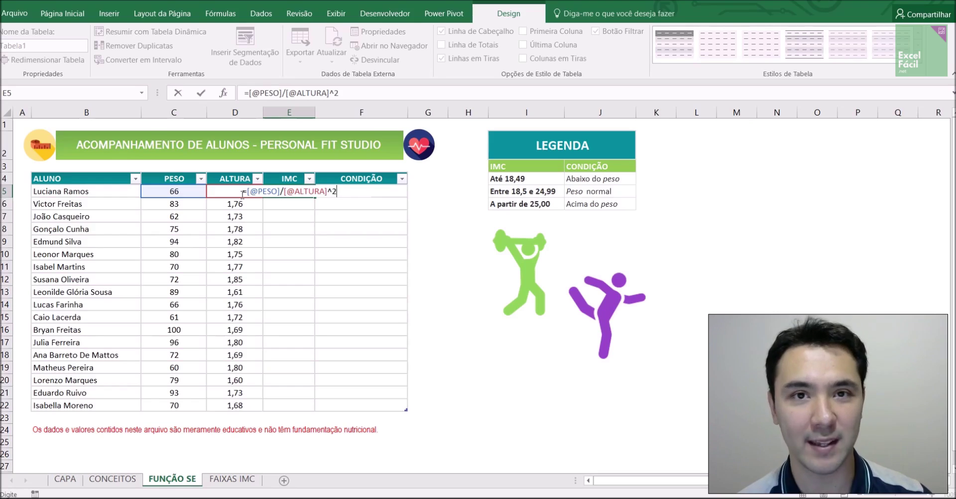
key("Return")
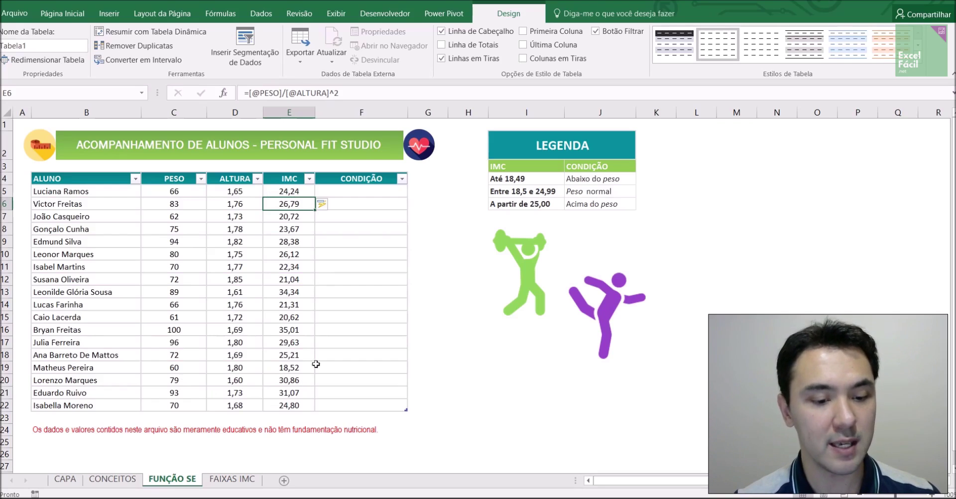
Examine the first IMC formula, the conditions in the LEGENDA table, and the range diagram on the FAIXAS IMC sheet
left_click(293, 192)
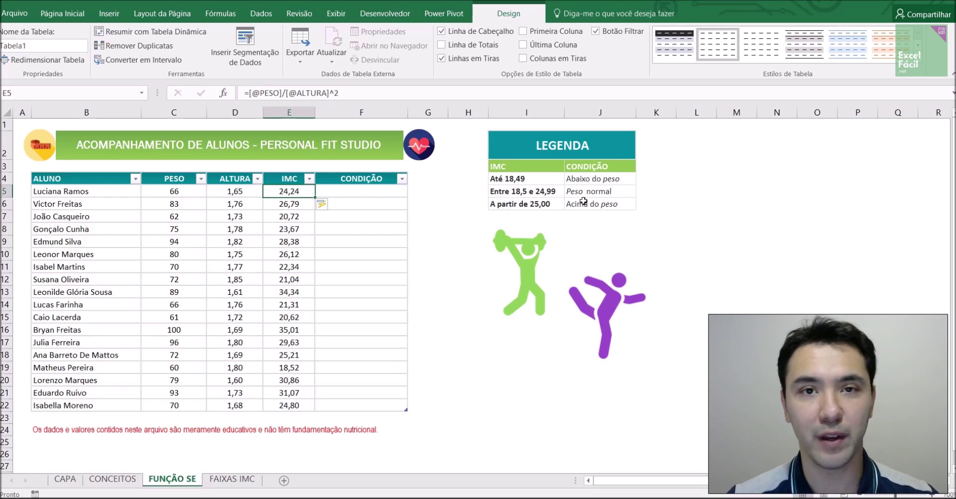
left_click(610, 178)
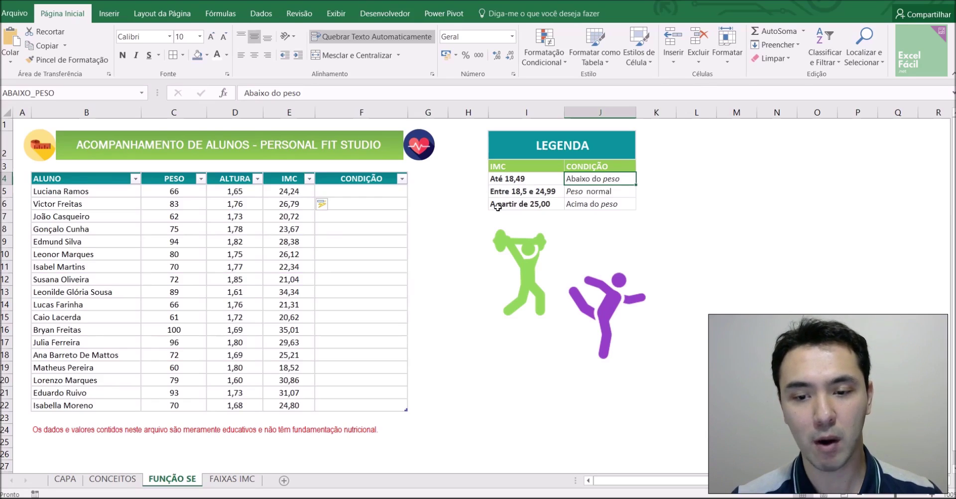
left_click(582, 201)
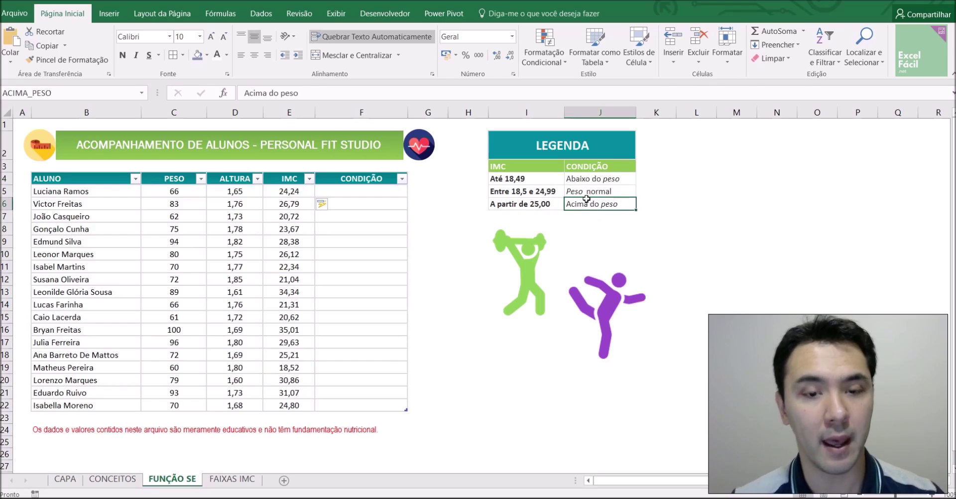
left_click(225, 477)
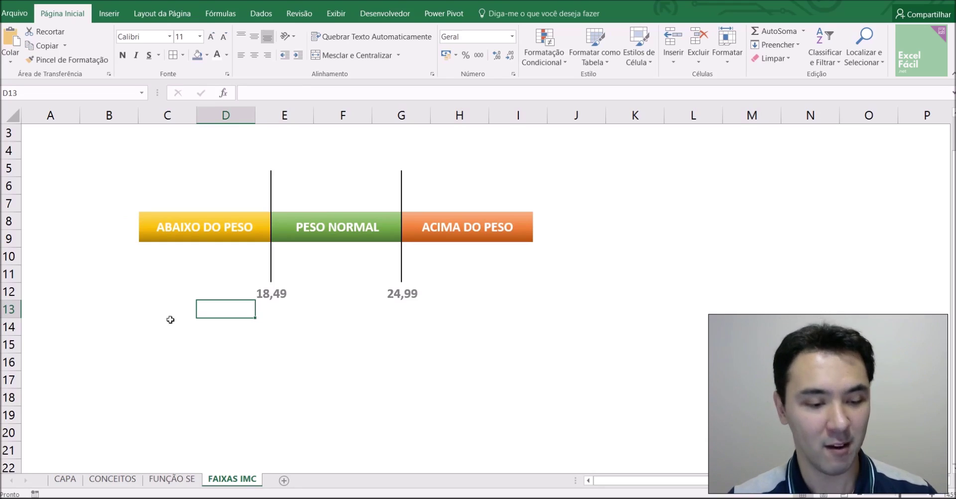
left_click(171, 478)
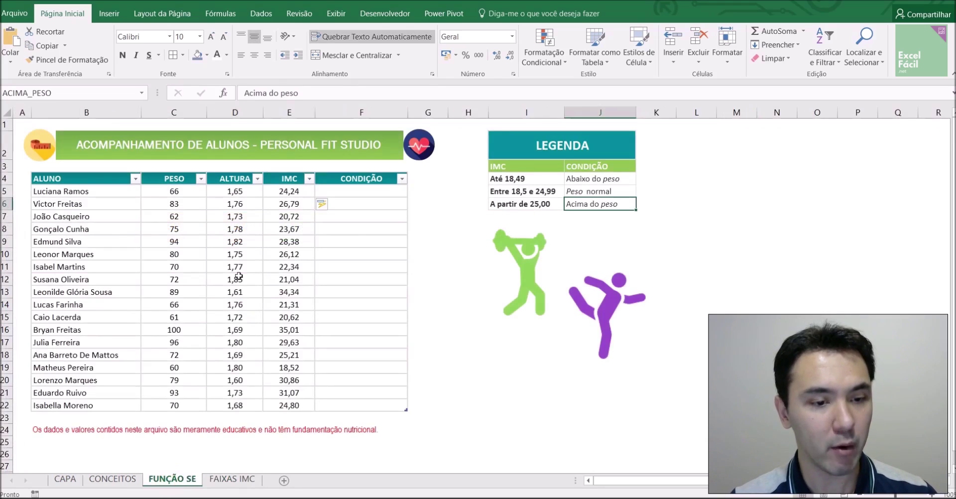
On the FAIXAS IMC sheet, enter the first student's IMC, 24,24, in C4 and move it to F6 above PESO NORMAL
left_click(292, 196)
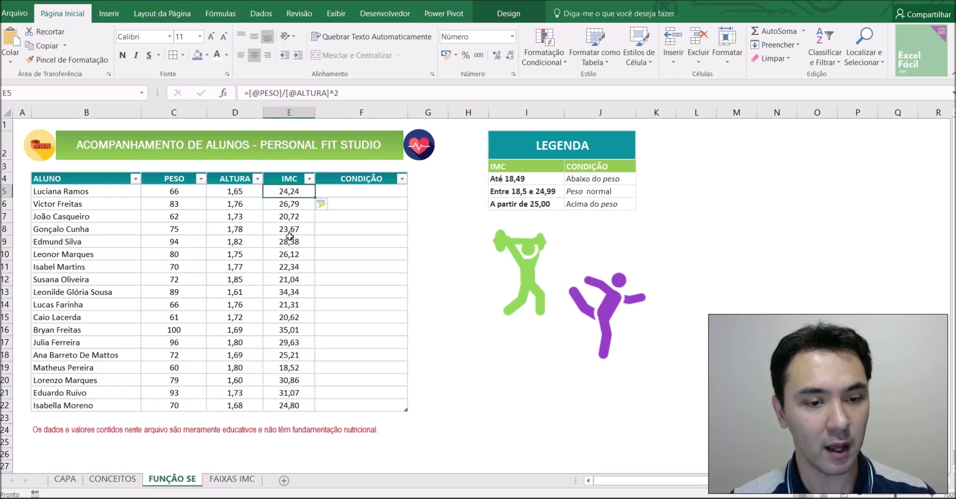
left_click(249, 479)
left_click(205, 139)
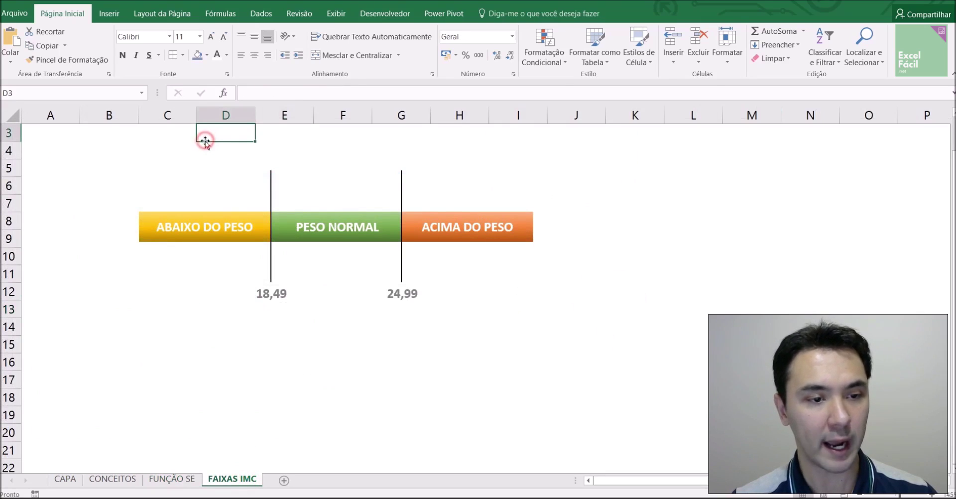
left_click(151, 151)
type("24,24")
key("Return")
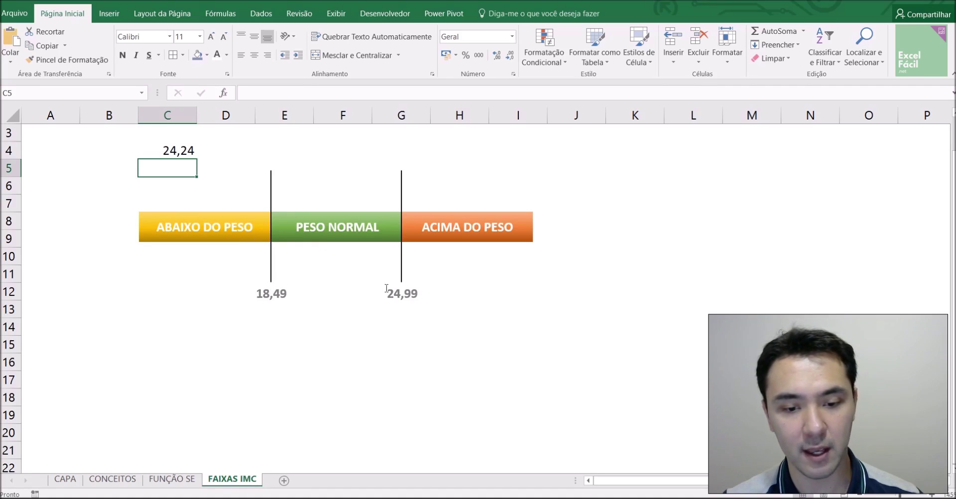
left_click(183, 159)
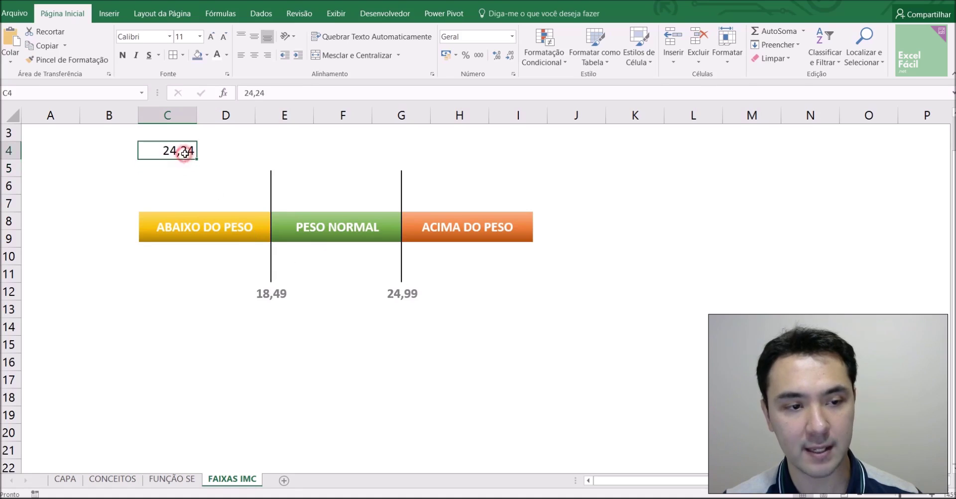
left_click_drag(183, 160, 351, 194)
left_click(334, 307)
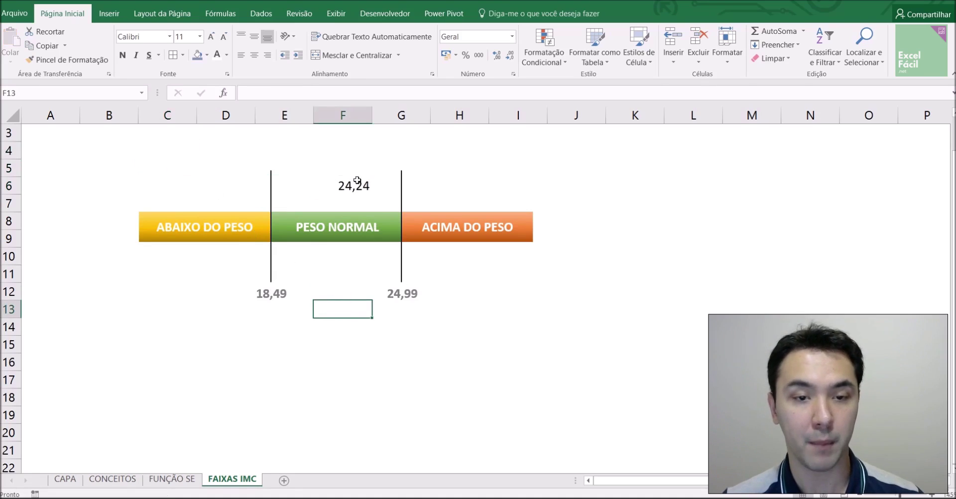
Enter the second student's IMC, 26,79, in C4 of FAIXAS IMC and move it to H6 above ACIMA DO PESO
left_click(188, 479)
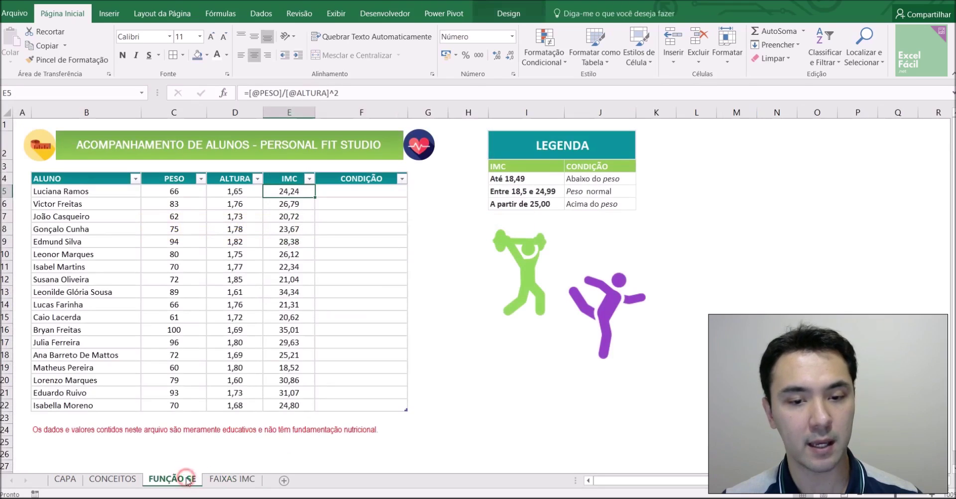
left_click(302, 206)
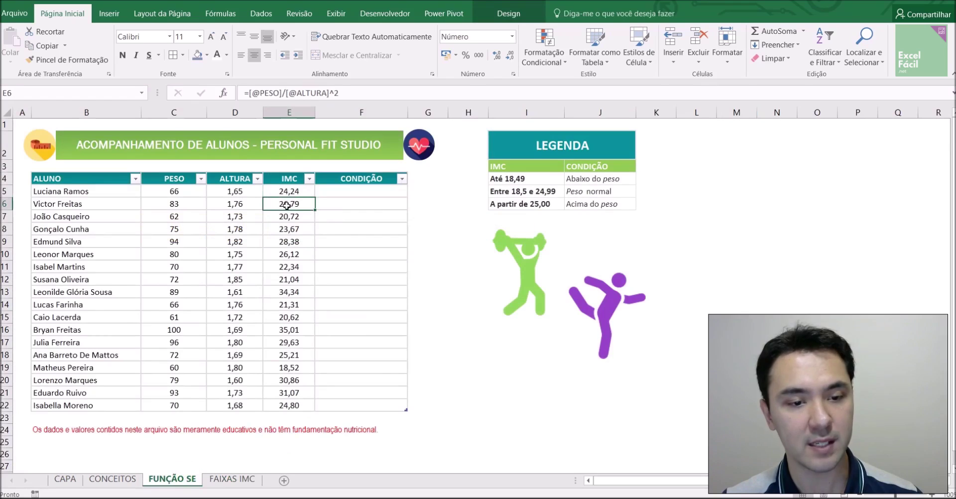
left_click(233, 479)
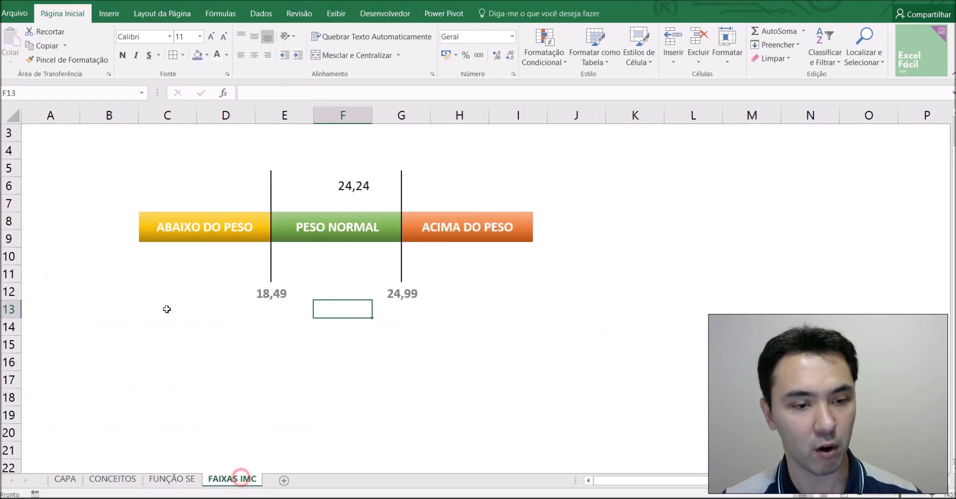
left_click(185, 149)
type("26,79")
left_click(241, 150)
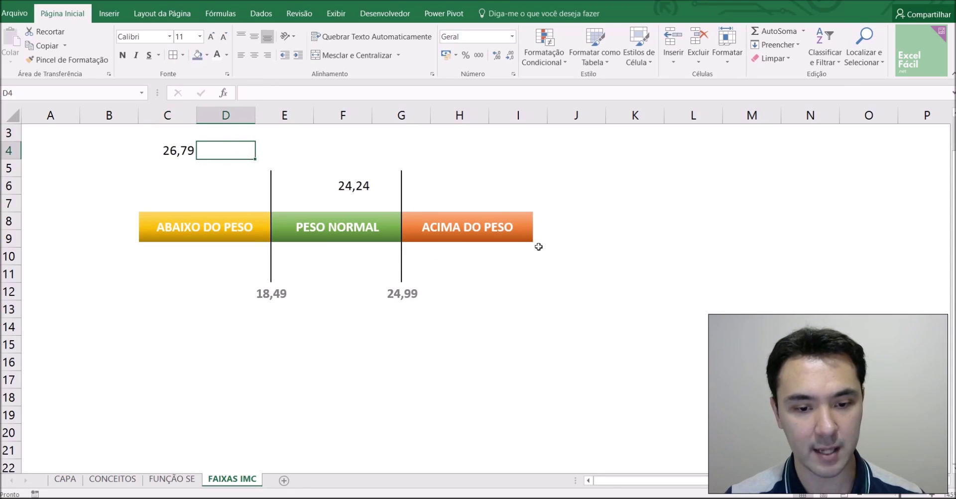
left_click(180, 154)
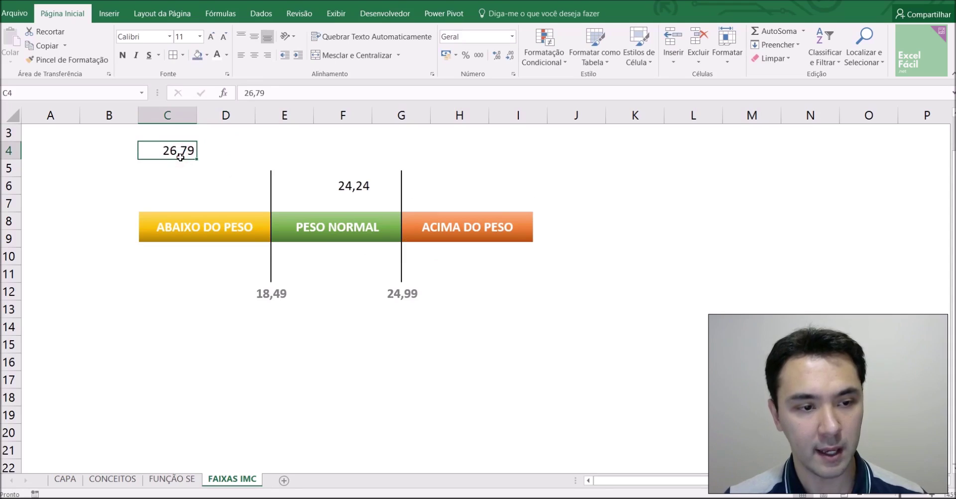
left_click_drag(177, 159, 475, 194)
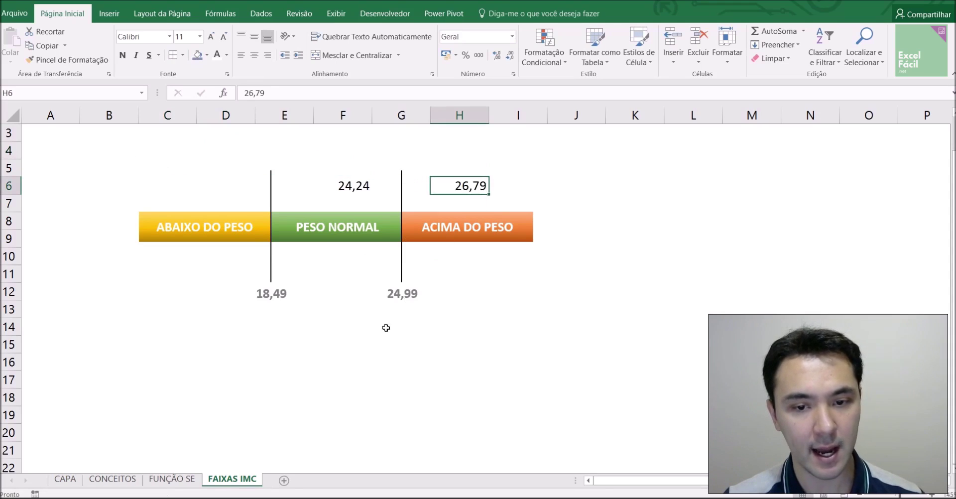
Enter the IMC from row 19 of FUNÇÃO SE, 18,52, in C4 of FAIXAS IMC and move it to E4 by the 18,49 boundary
left_click(180, 480)
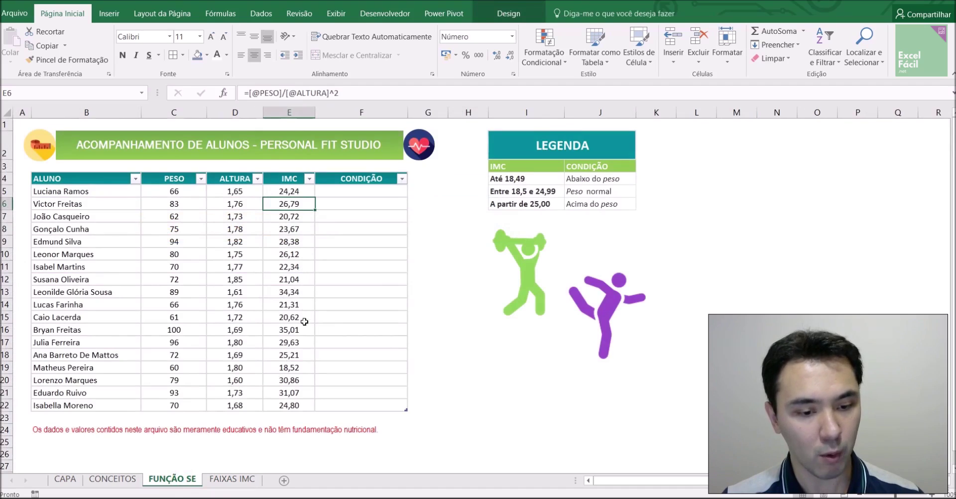
left_click(299, 369)
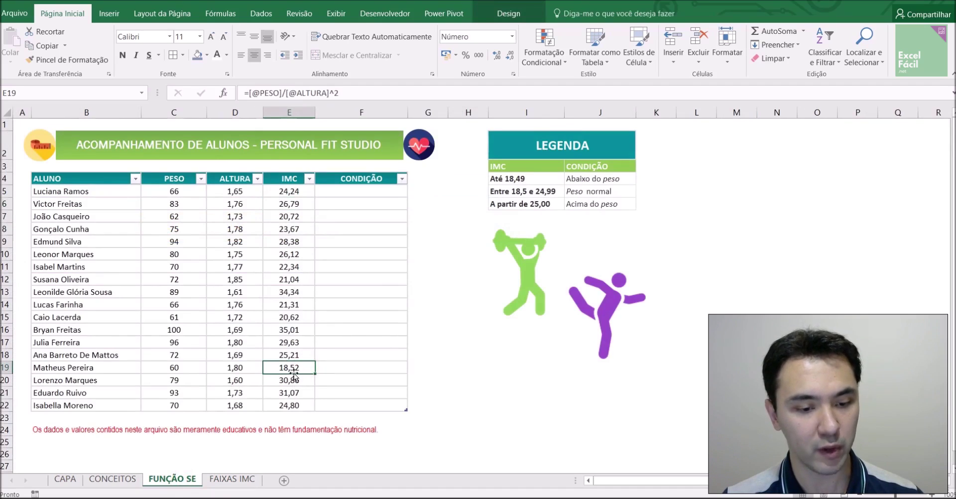
left_click(231, 479)
left_click(165, 154)
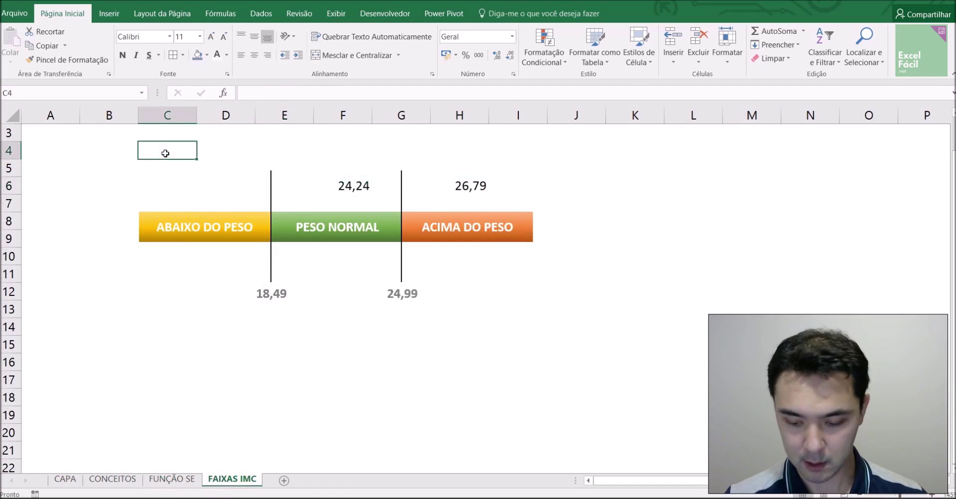
type("18,52")
key("Return")
left_click(164, 153)
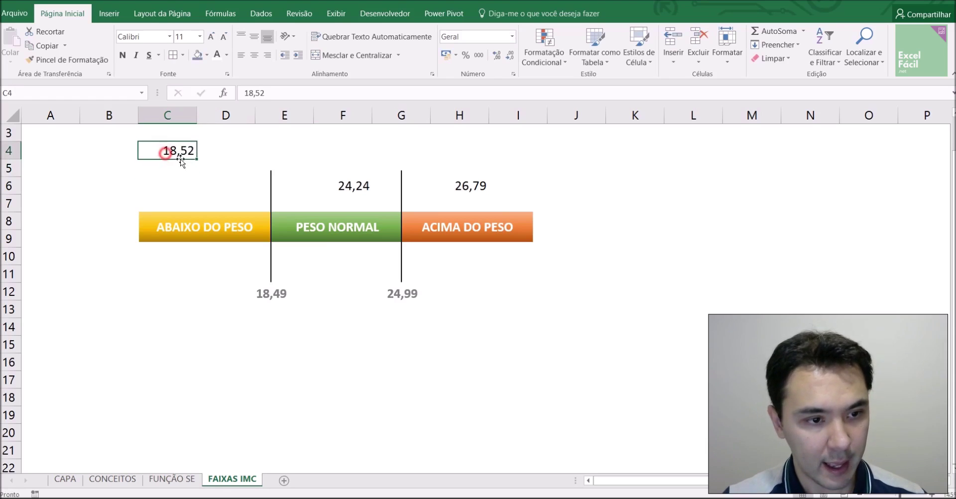
left_click_drag(183, 160, 272, 152)
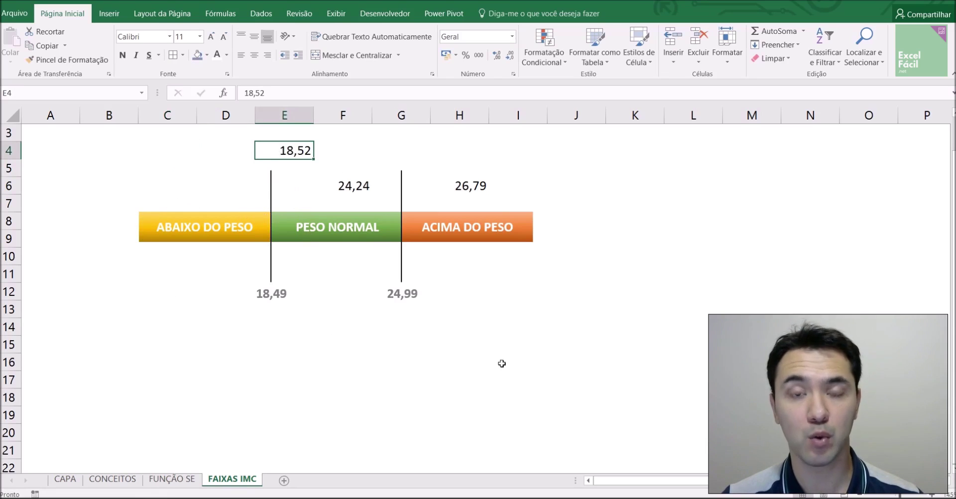
left_click(548, 359)
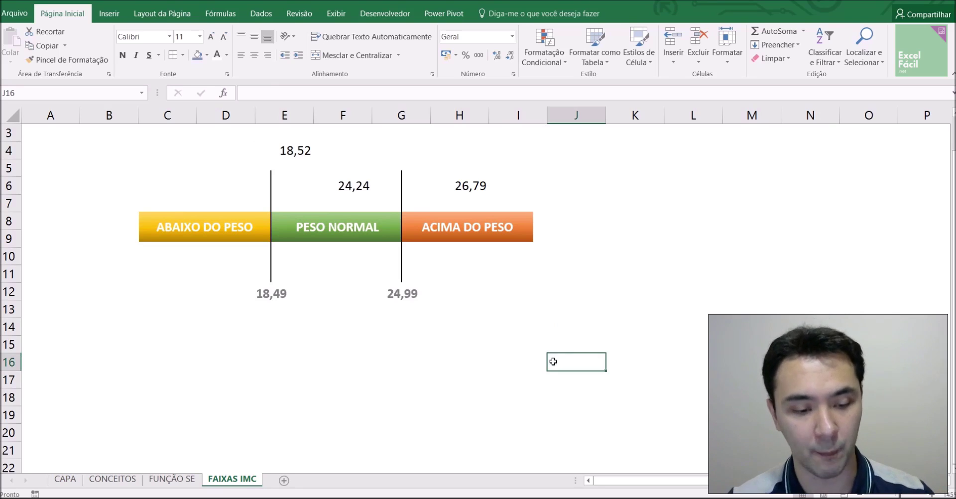
On the FUNÇÃO SE sheet, begin an SE formula in F5 that tests whether the student's IMC is >=18,5
left_click(174, 479)
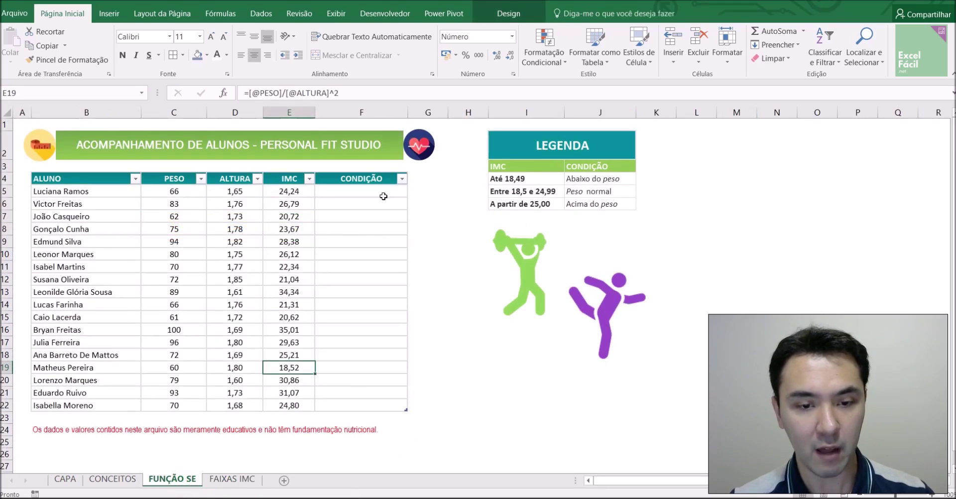
left_click(360, 196)
type("=")
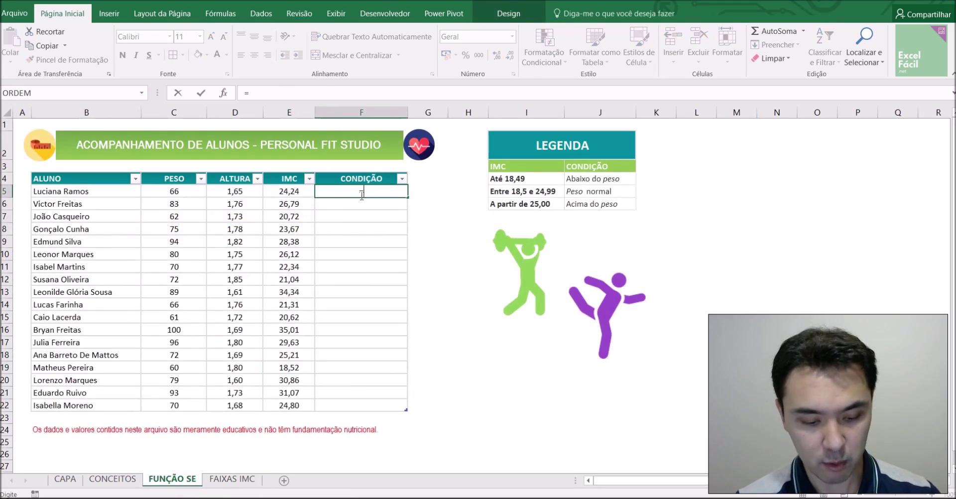
type("SE")
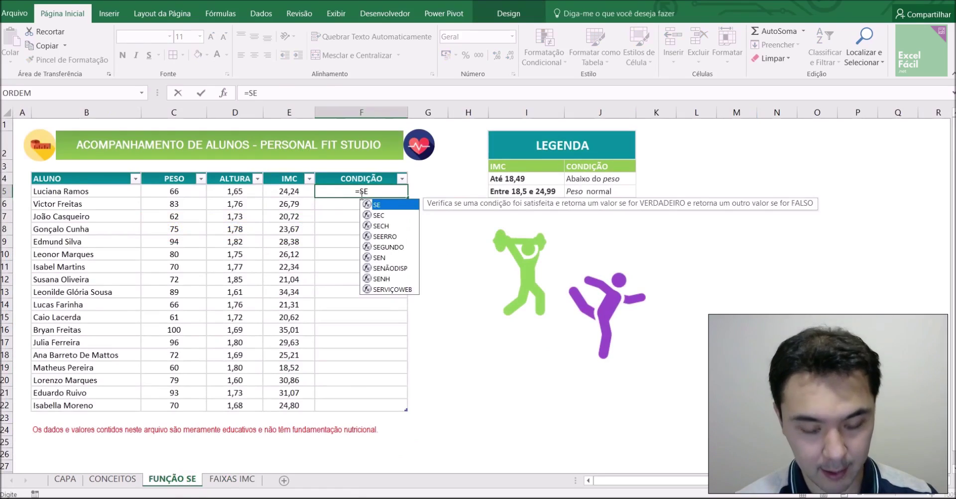
type("(")
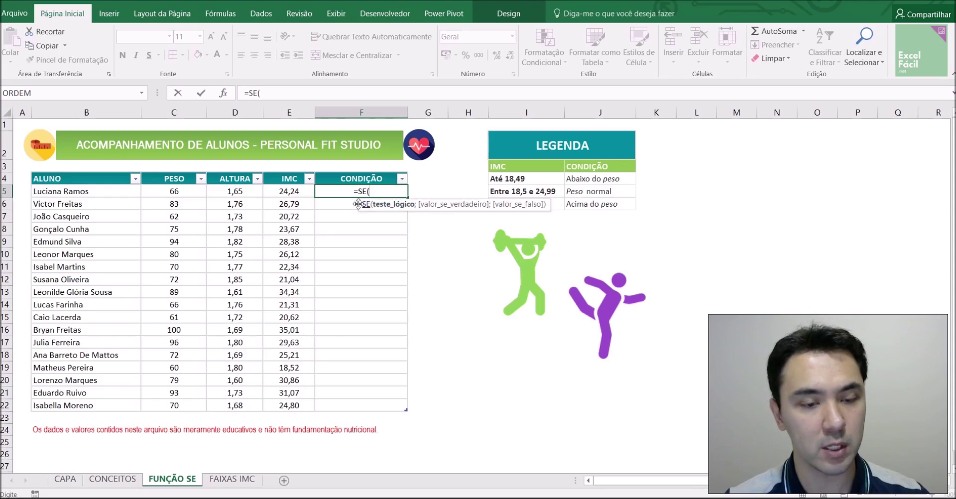
left_click(287, 187)
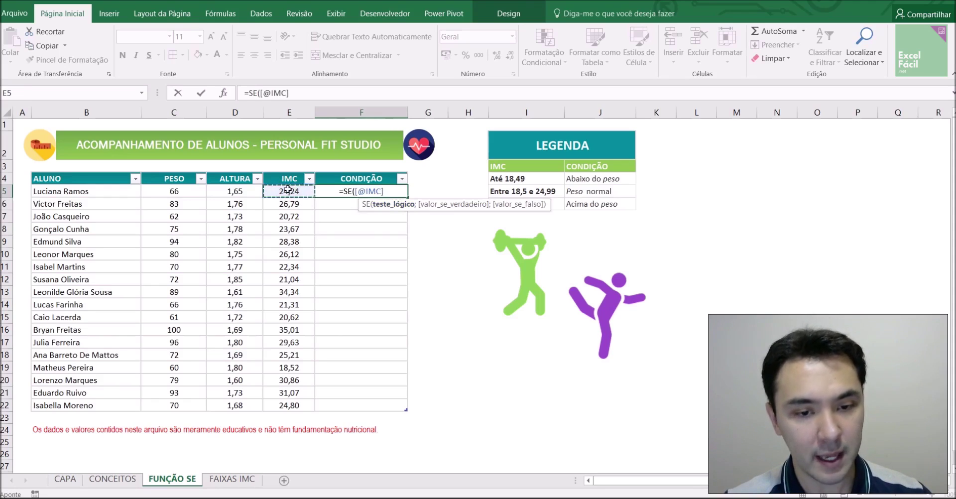
type(">")
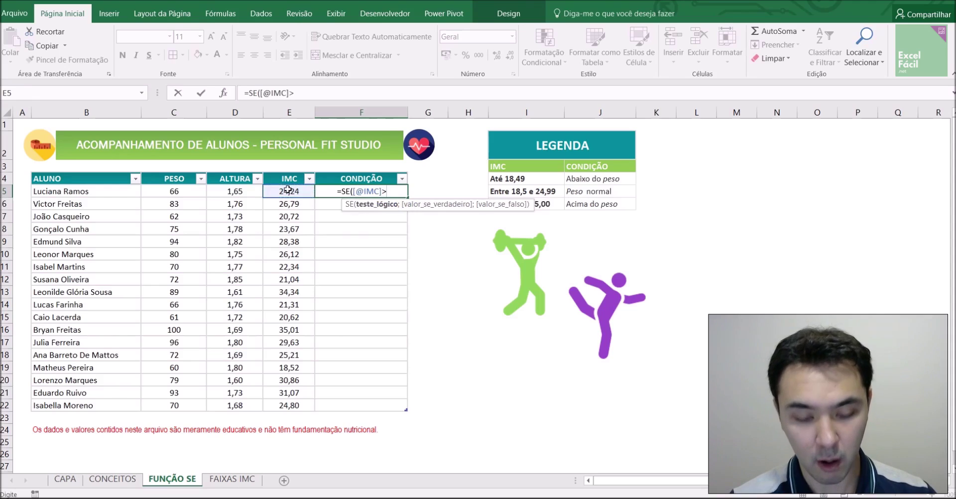
type("=")
type("18")
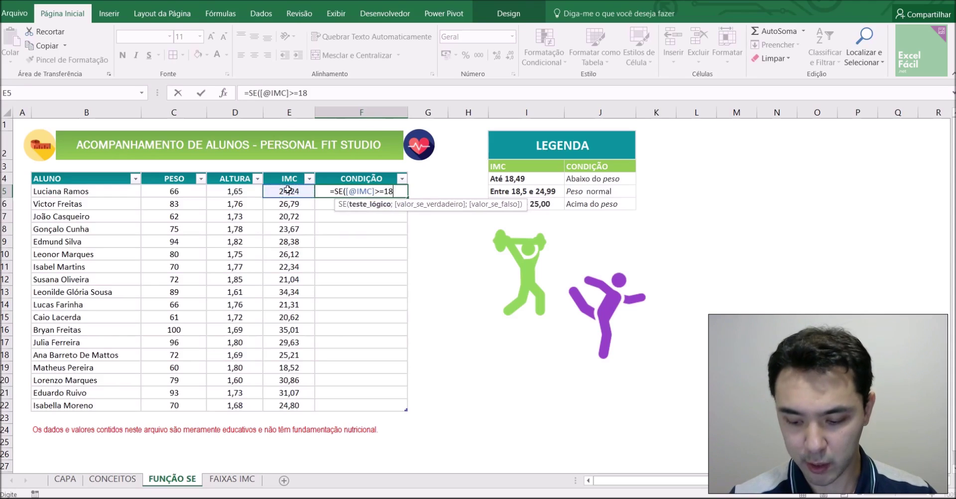
type(",5")
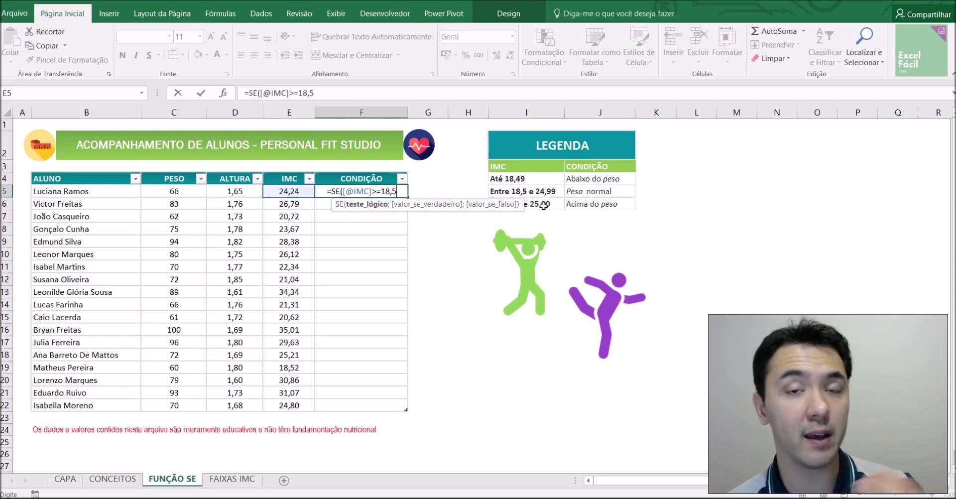
Complete the SE formula to return 1 if true and 0 if false, and examine the CONDIÇÃO results
type(";")
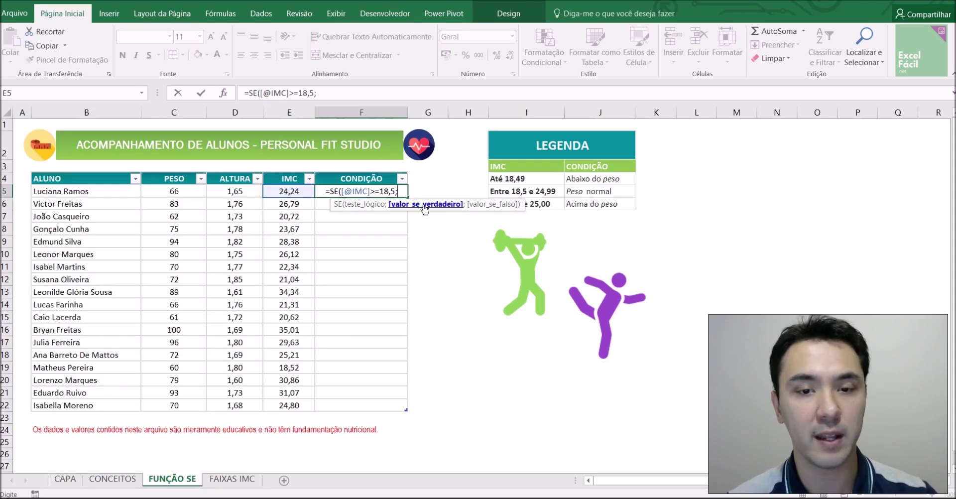
type("1;")
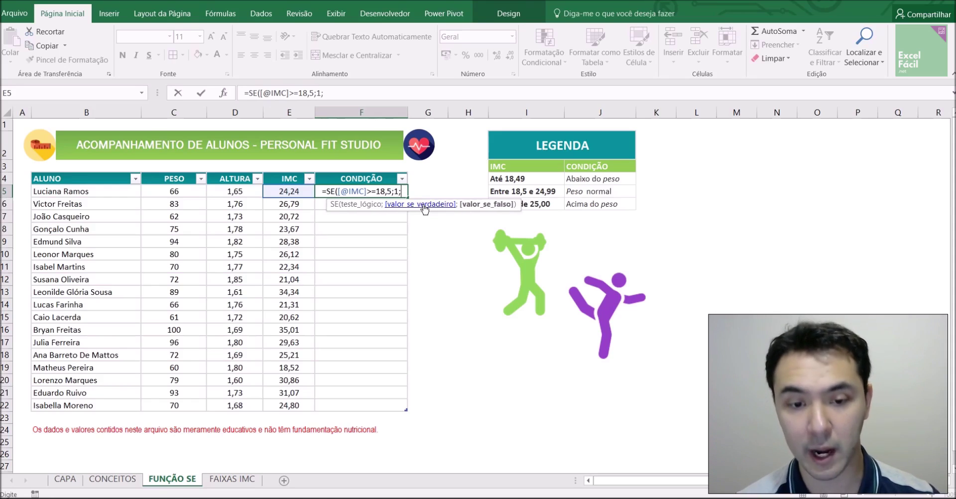
type("0)")
key("Return")
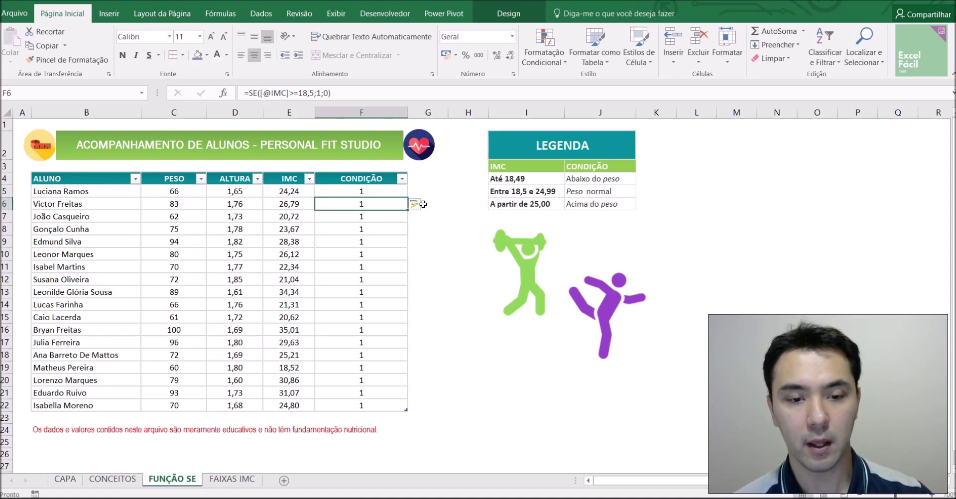
left_click_drag(393, 192, 371, 405)
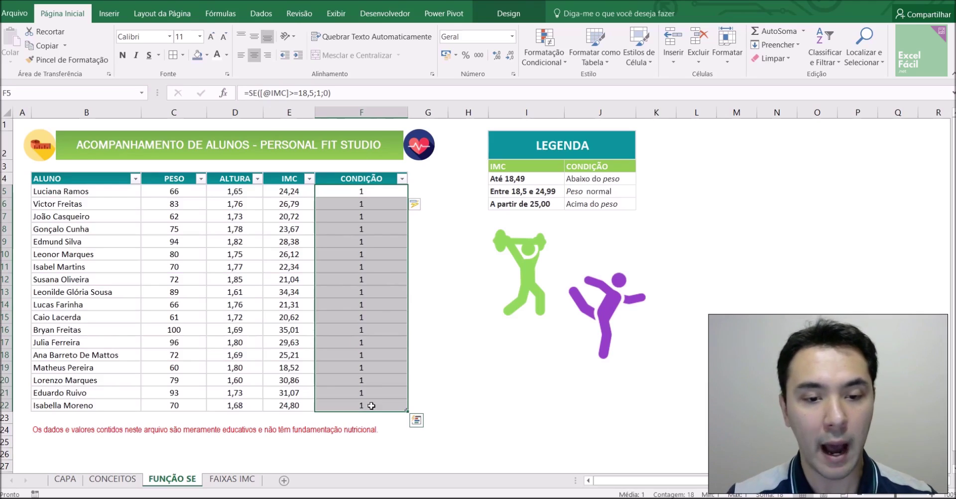
left_click(396, 193)
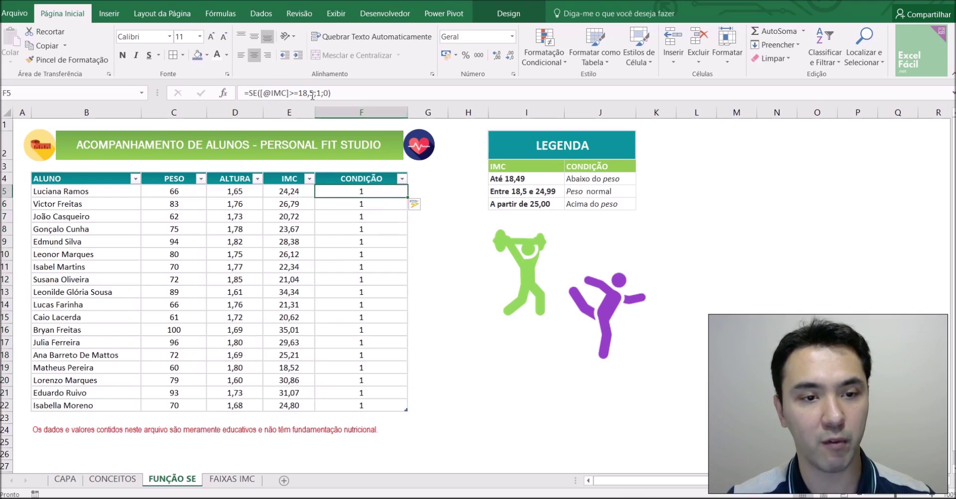
left_click(295, 92)
key("BackSpace")
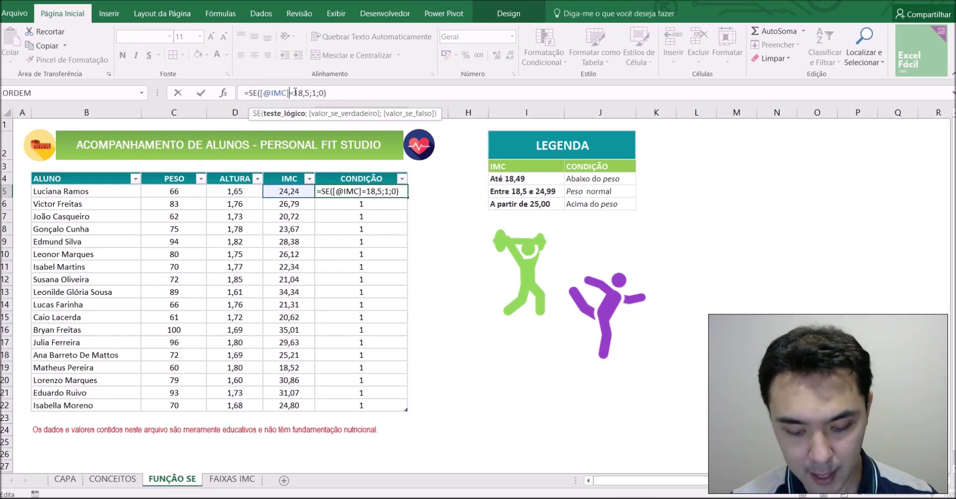
type("<")
key("Return")
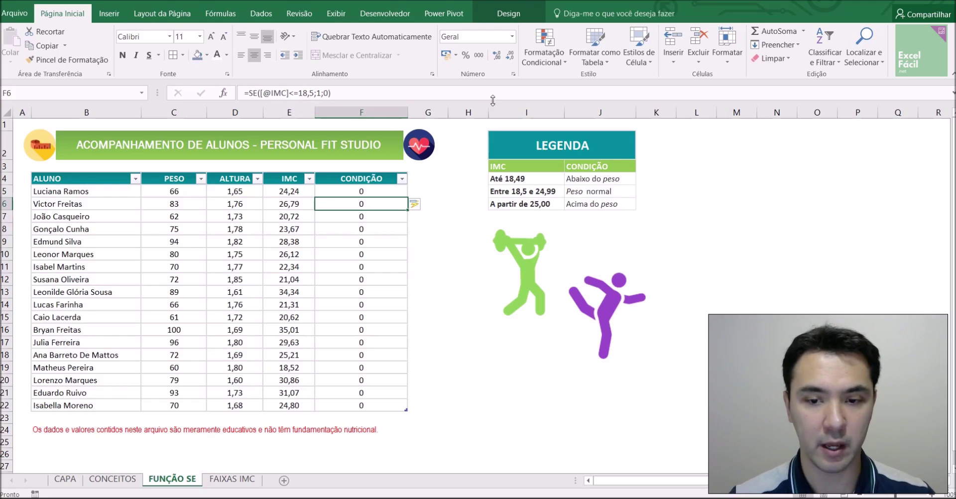
left_click_drag(371, 190, 358, 405)
left_click_drag(295, 194, 291, 330)
Undo the last change to the comparison operator in the CONDIÇÃO formula
left_click(359, 193)
key("ctrl+z")
left_click(362, 206)
left_click(360, 192)
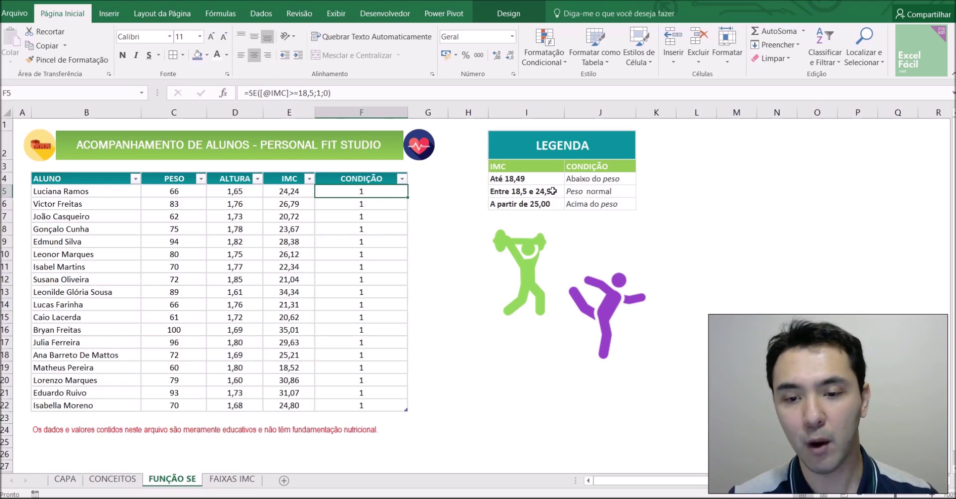
Examine the normal and above-weight conditions in the LEGENDA table and the range diagram on the FAIXAS IMC sheet
left_click(580, 202)
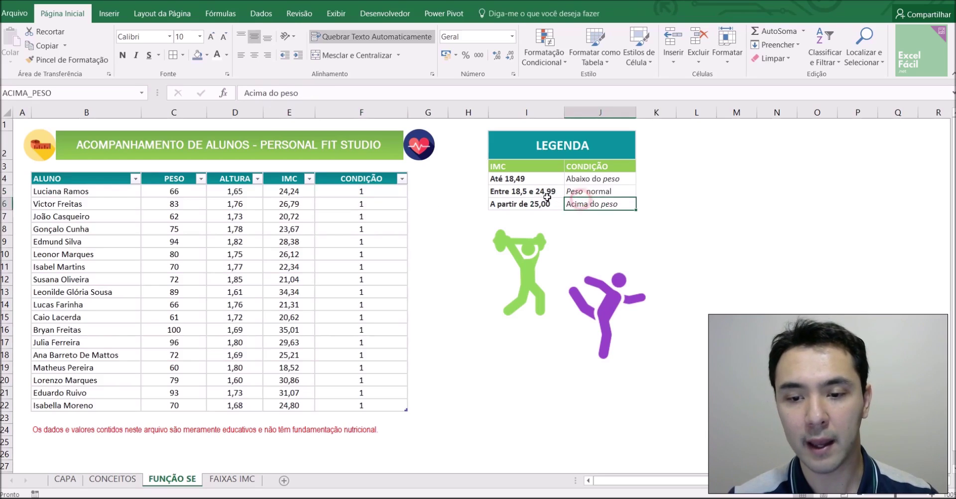
left_click(578, 191)
left_click(578, 204)
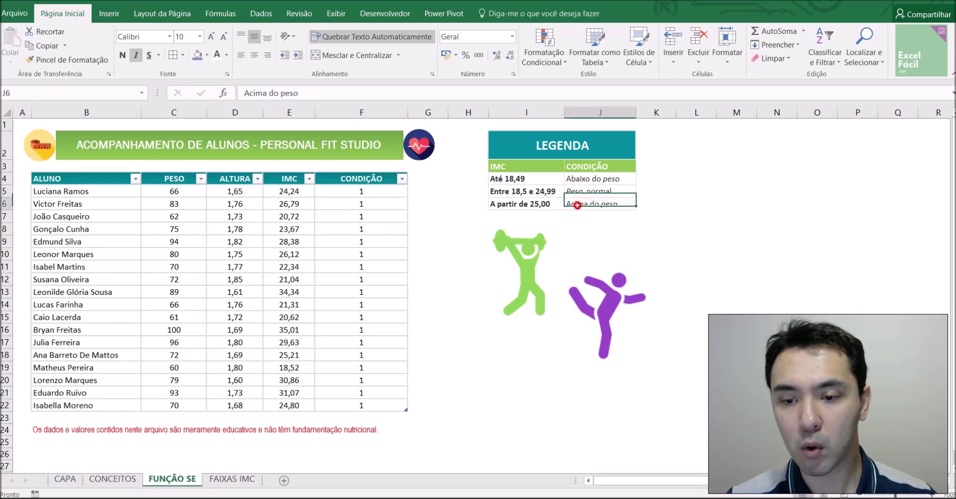
left_click(232, 478)
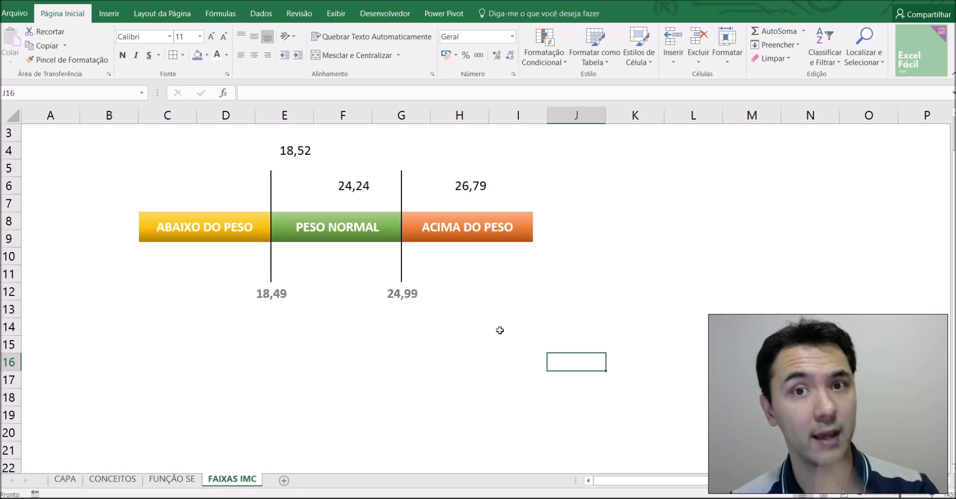
On the FUNÇÃO SE sheet, clear the SE formulas from the whole CONDIÇÃO column
left_click(174, 468)
left_click(172, 478)
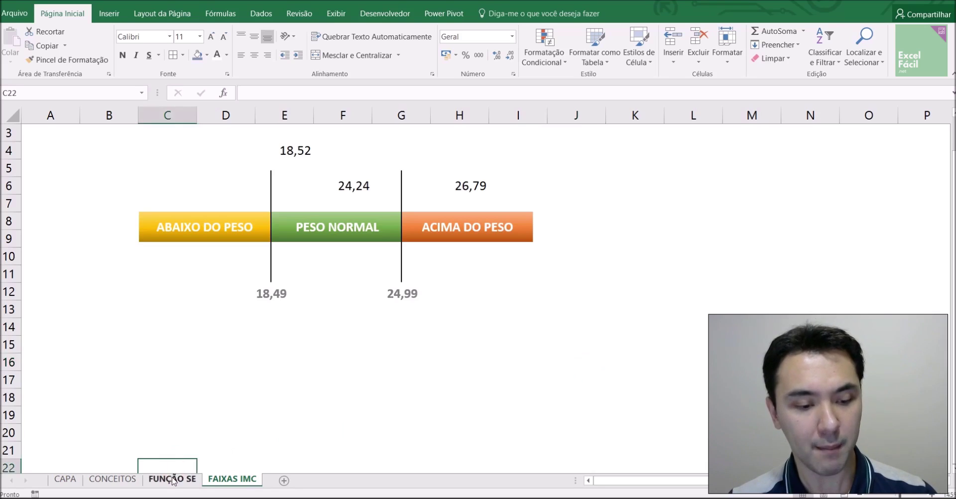
left_click(359, 194)
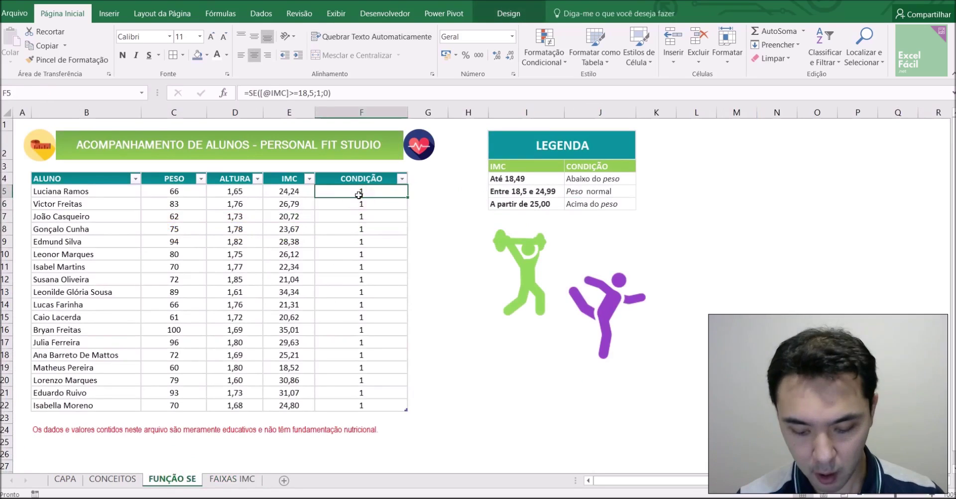
key("ctrl+shift+Down")
key("Delete")
key("Up")
key("Down")
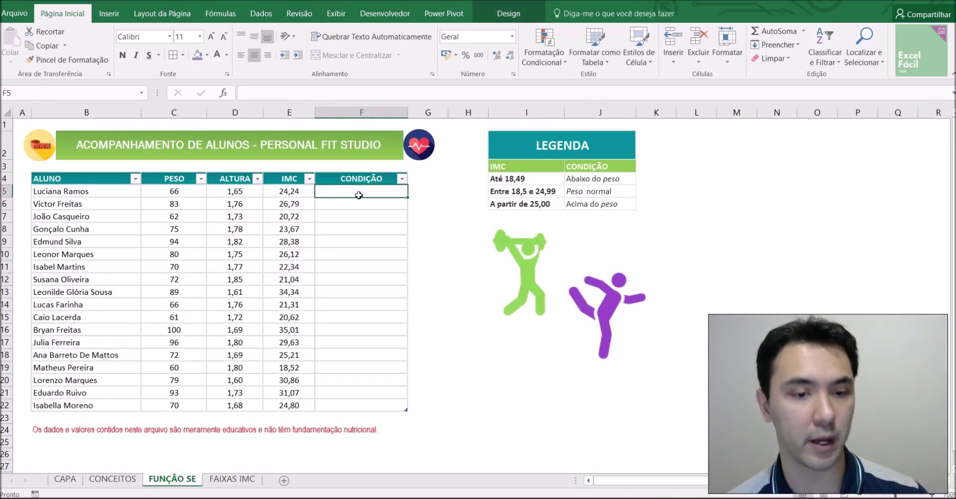
type("=SE(")
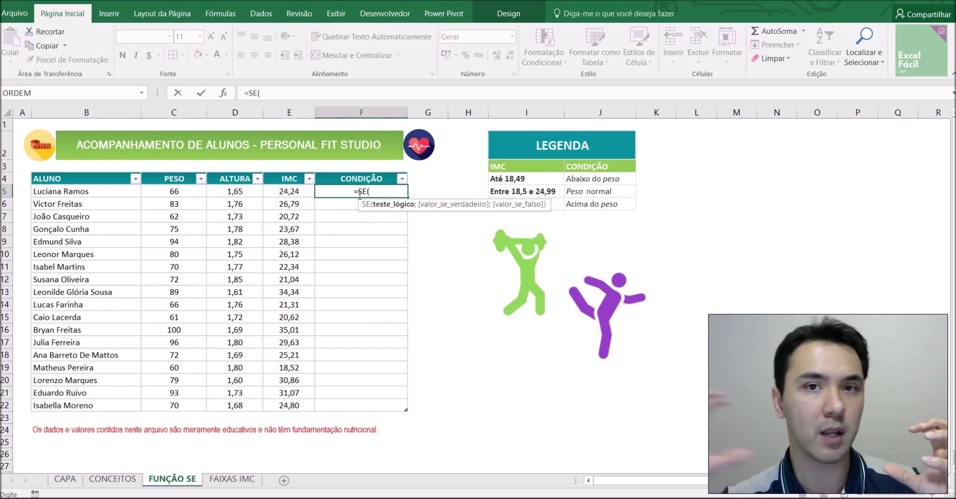
left_click(296, 186)
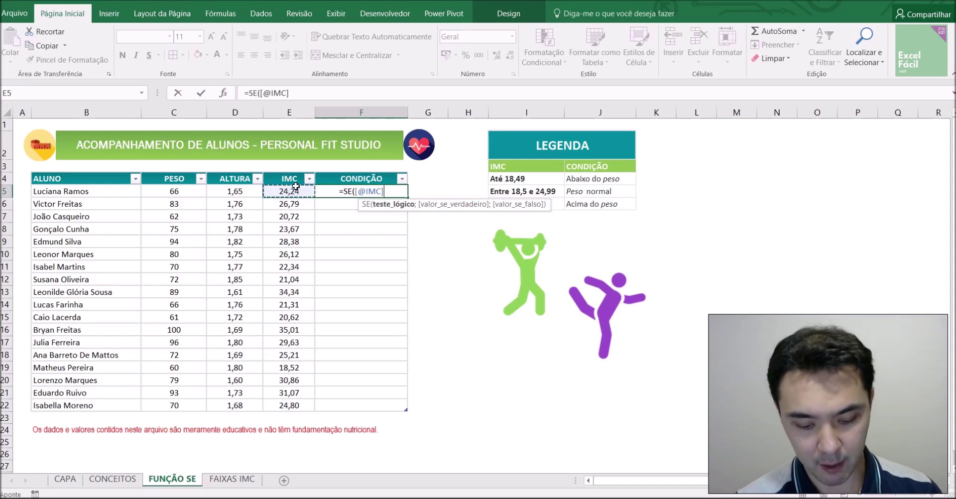
type("<=18,49")
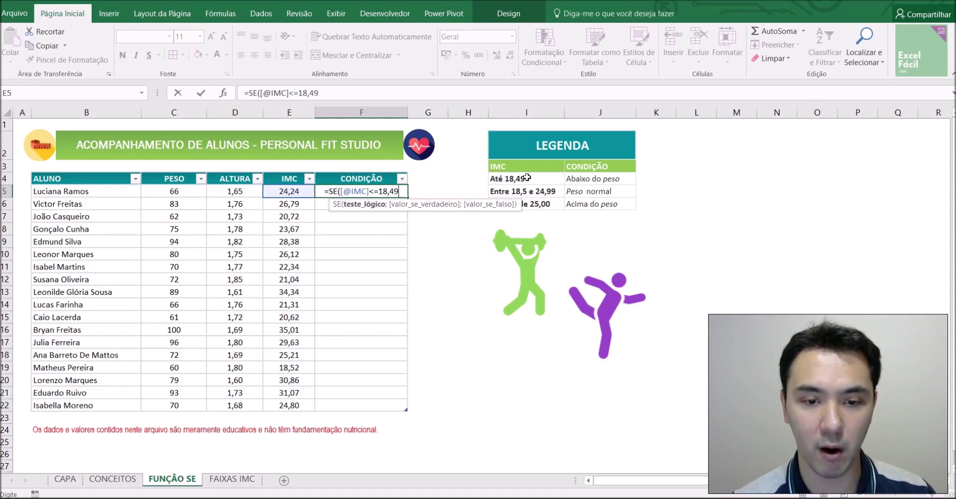
type(";")
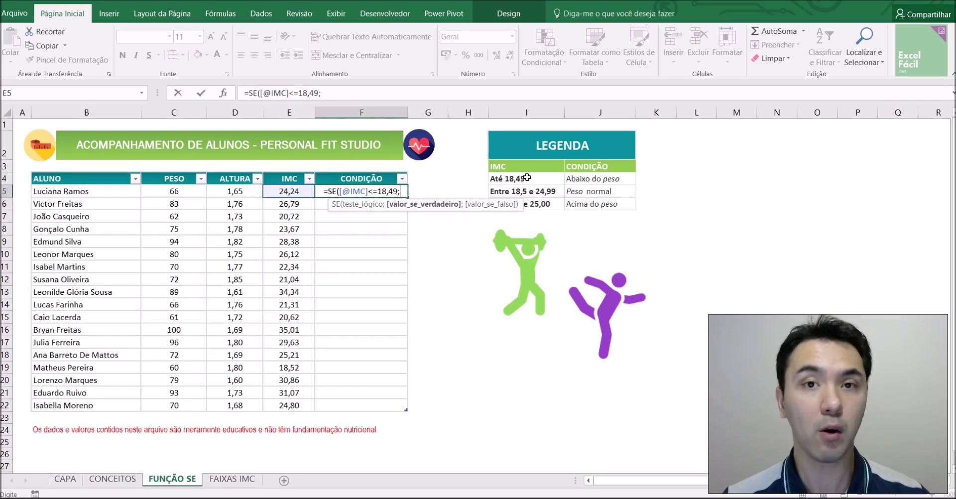
left_click(585, 178)
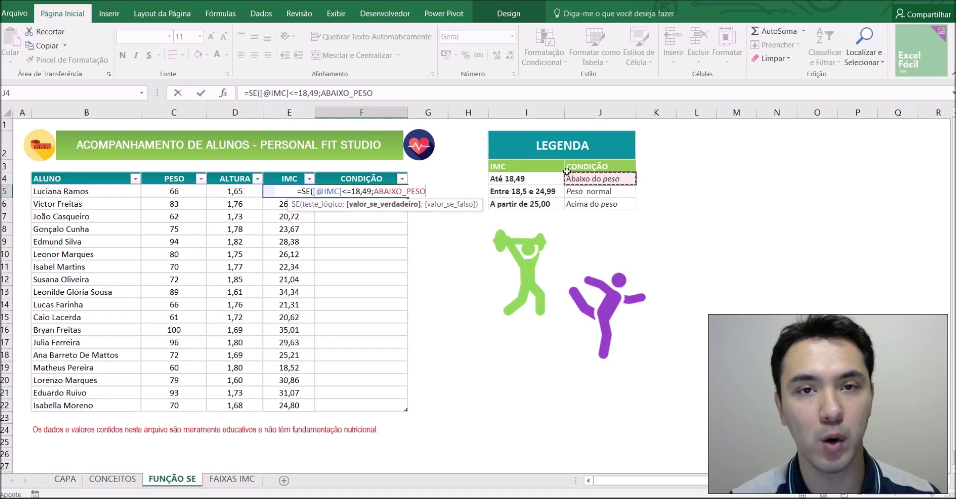
type(";")
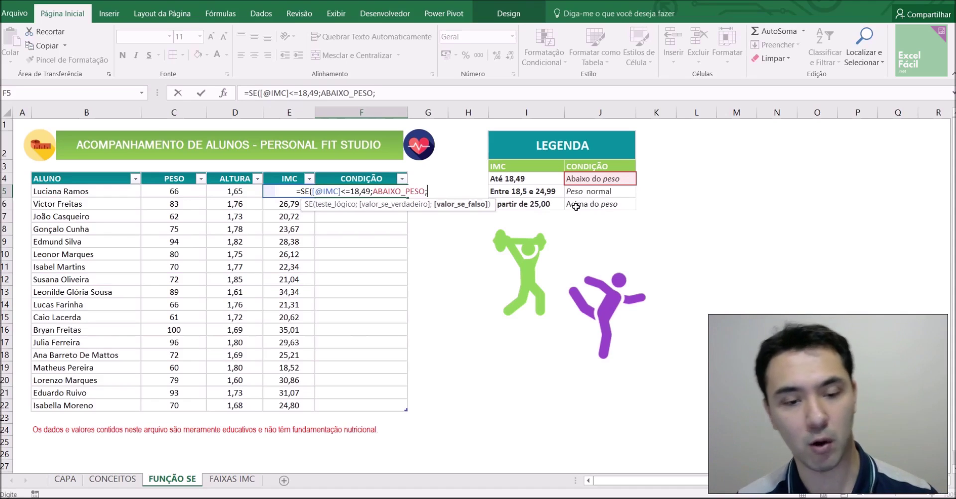
type("SE")
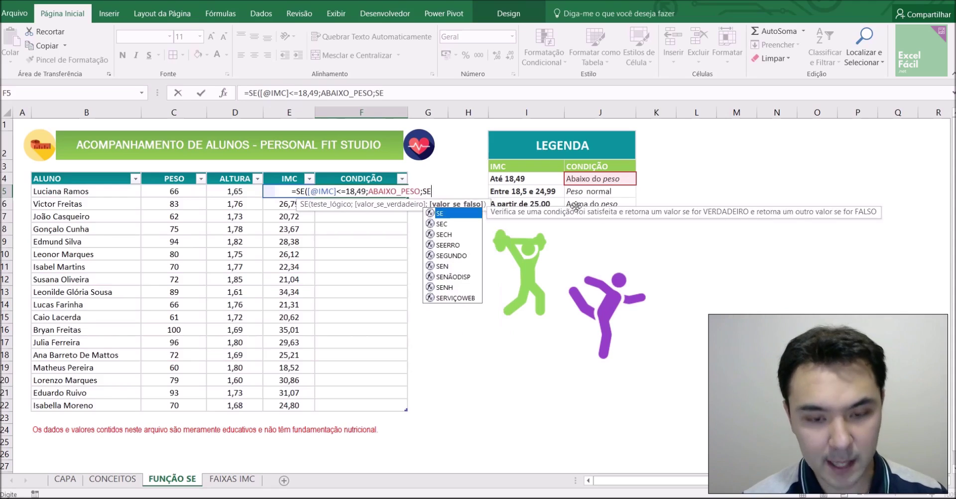
type("(")
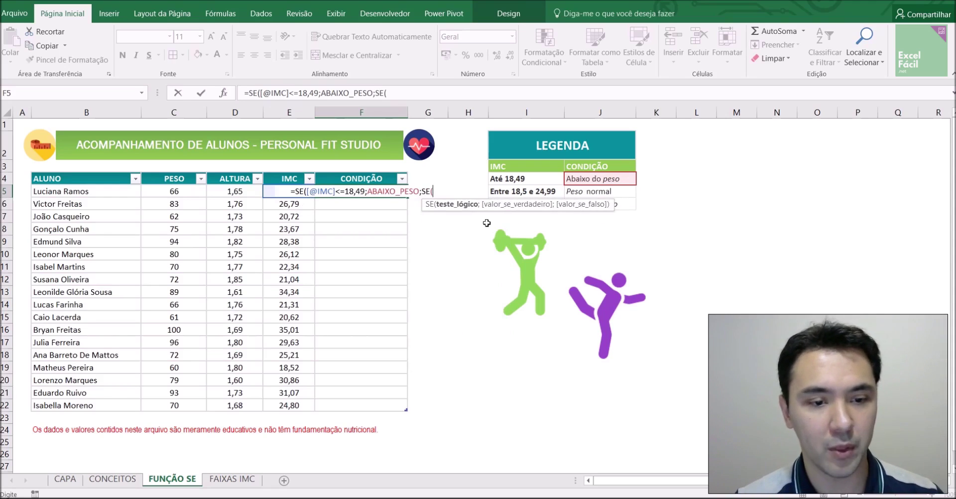
key("Left")
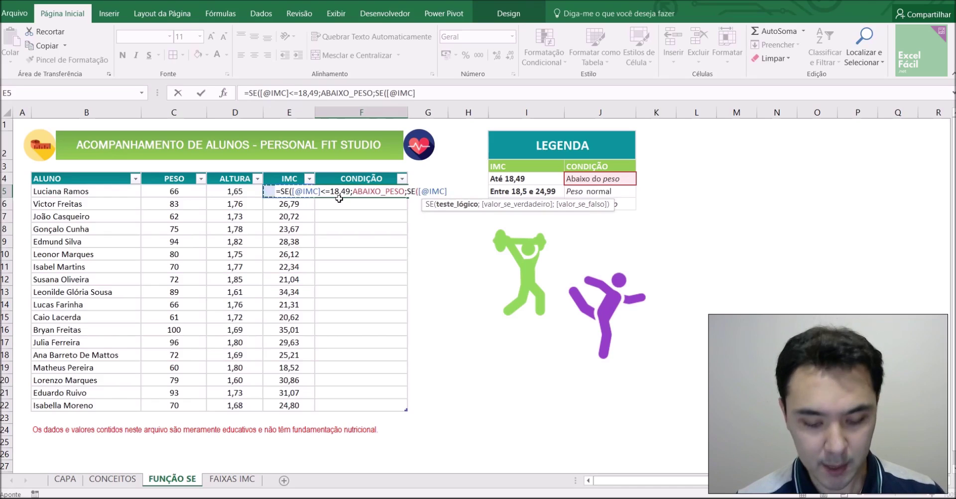
type(">=")
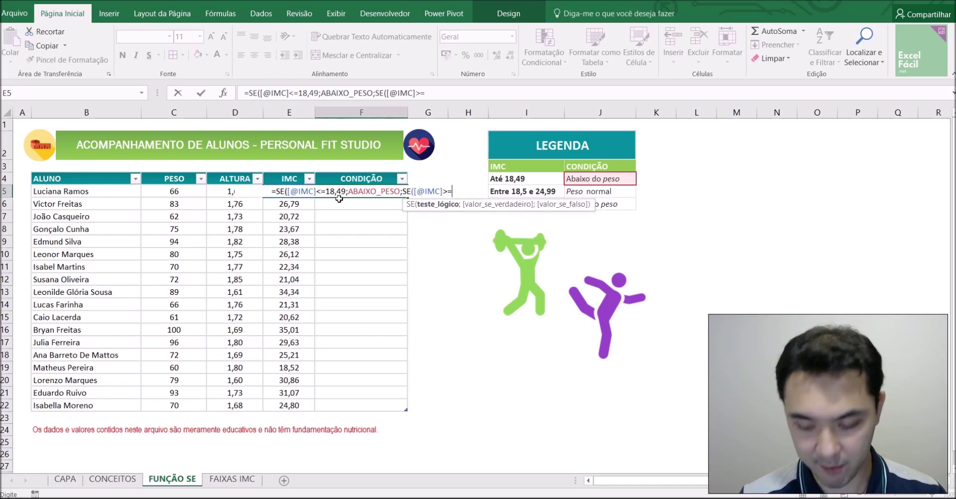
type("25;")
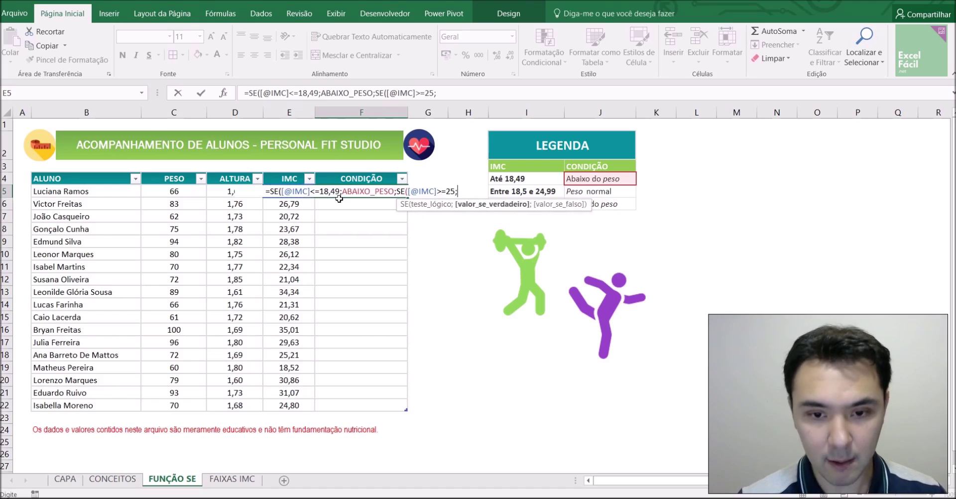
left_click(612, 204)
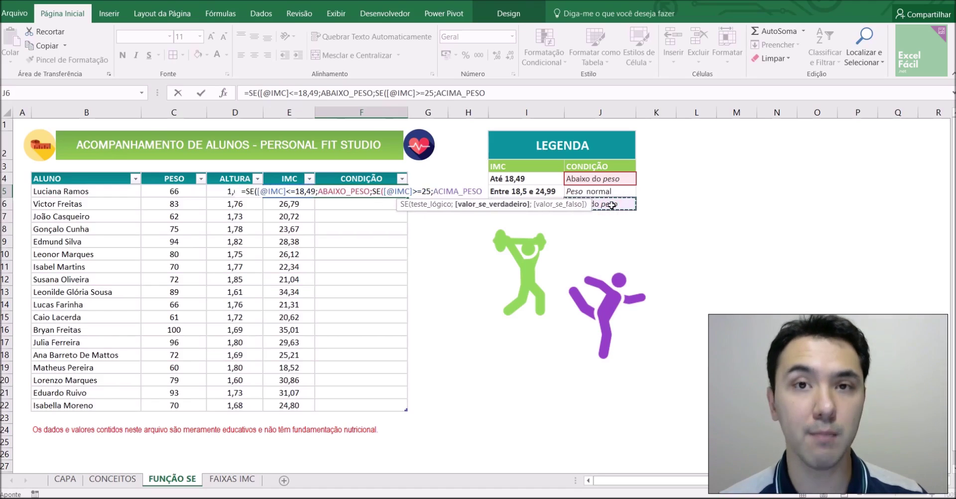
type(";")
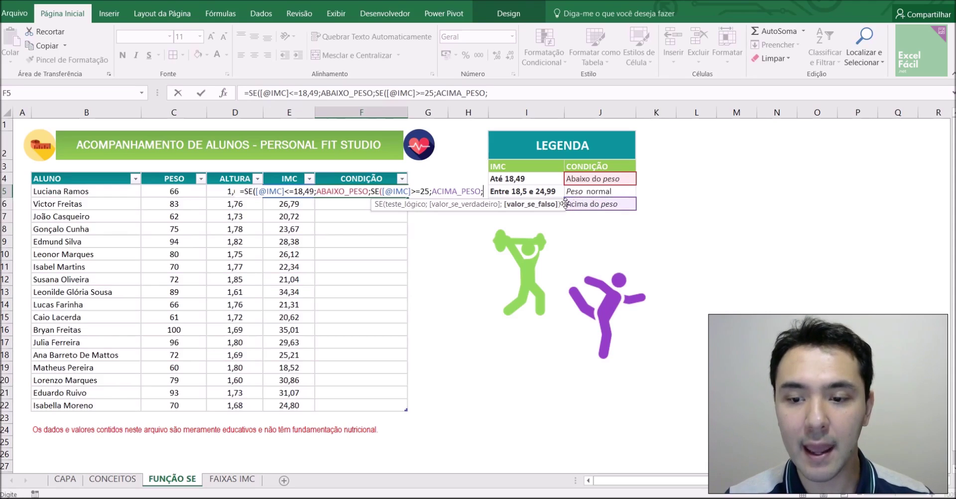
Set the LEGENDA cell PESO_NORMAL as the nested SE's false value, close both SE functions and enter the formula
left_click(606, 191)
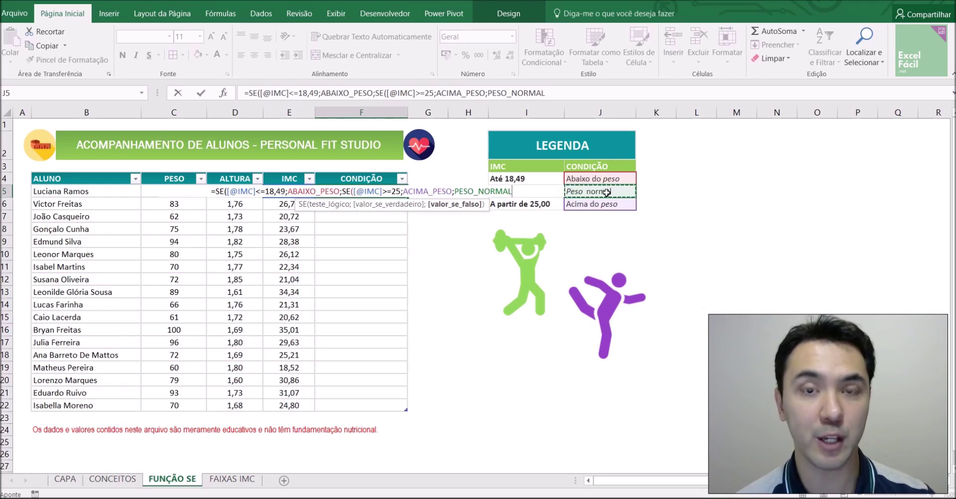
key("Return")
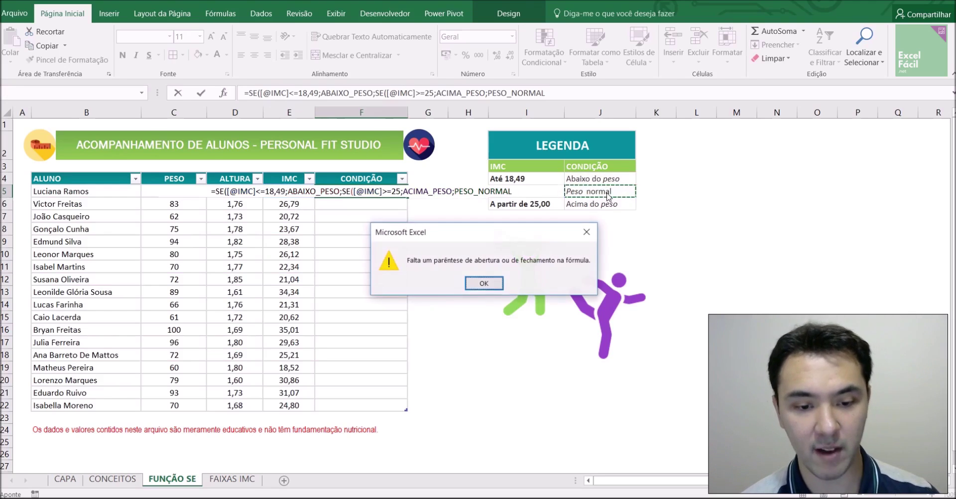
left_click(573, 96)
type(")")
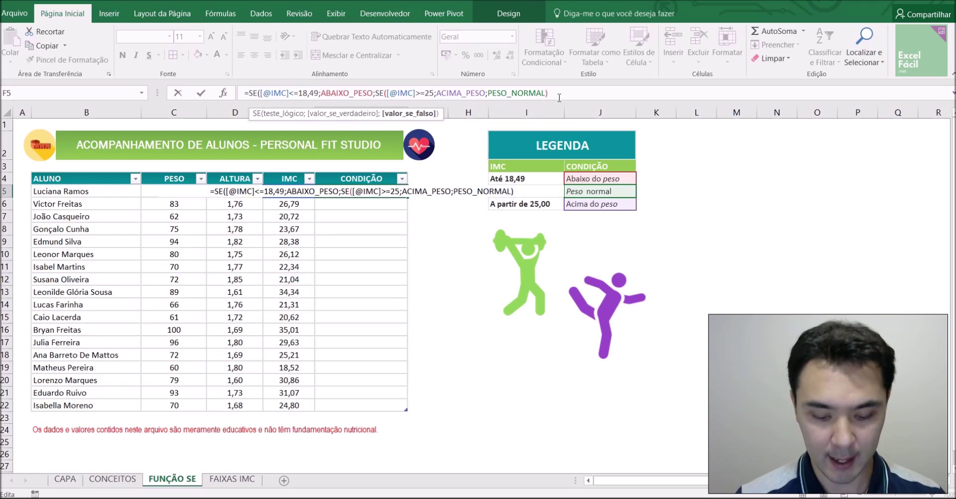
type(")")
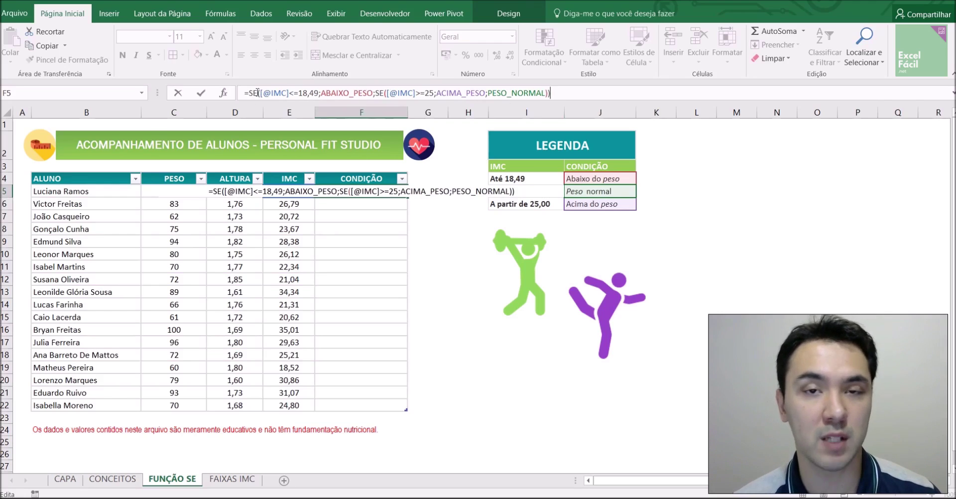
key("Return")
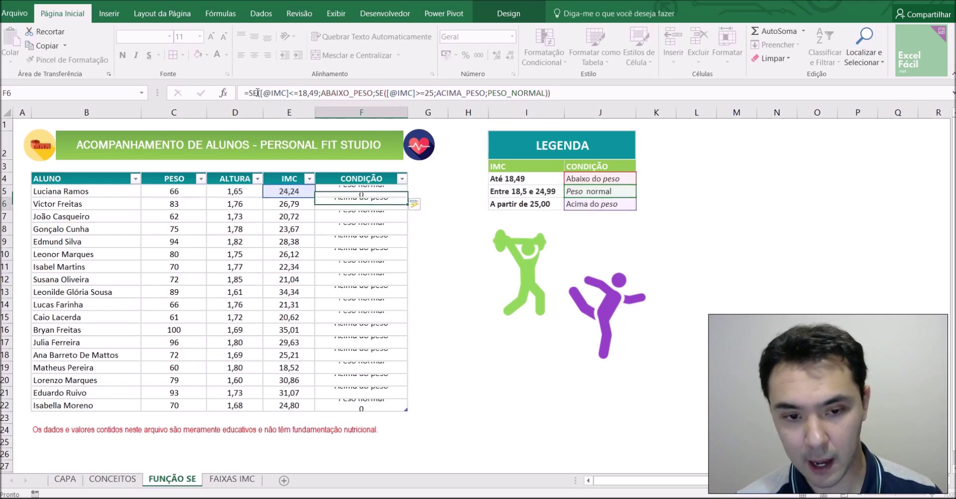
Check the CONDIÇÃO results in rows 6 and 7 against the students' IMC values and the LEGENDA ranges
left_click(303, 242)
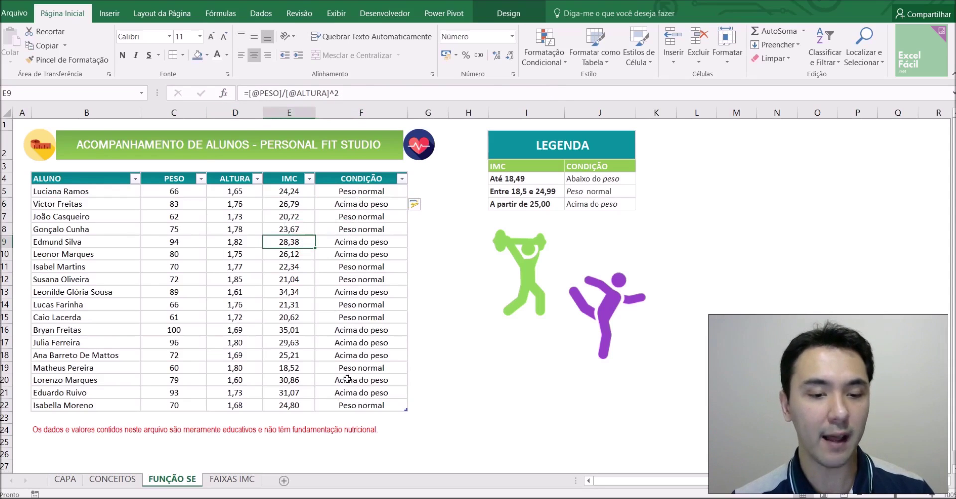
left_click(356, 205)
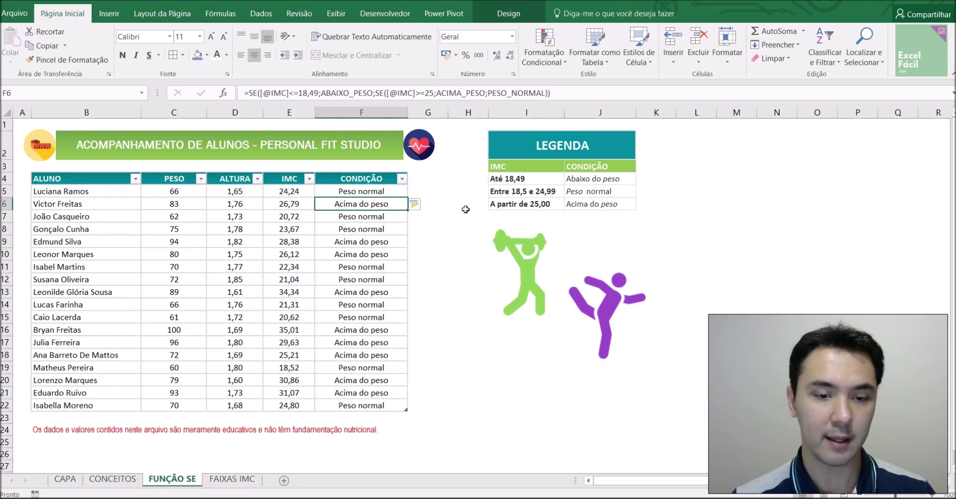
left_click(379, 222)
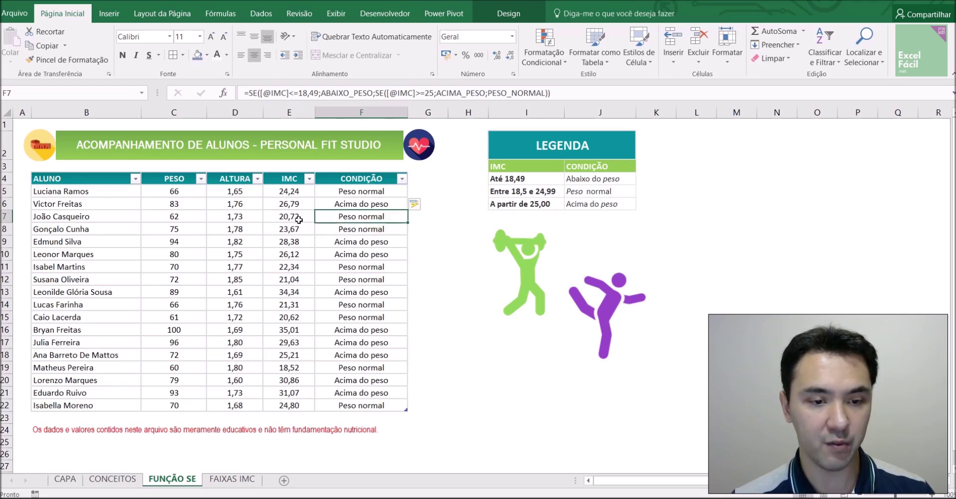